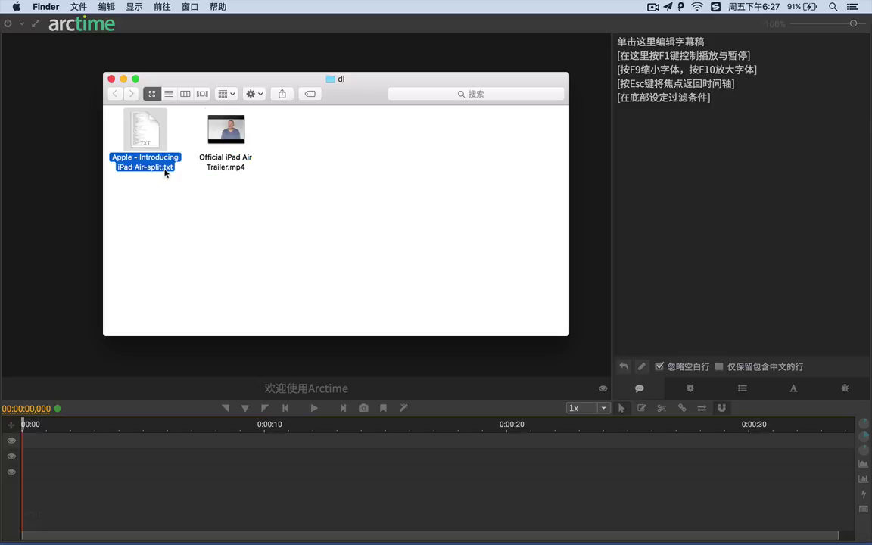
Preview the transcript text file, and load the video Official iPad Air Trailer.mp4 into Arctime
key("space")
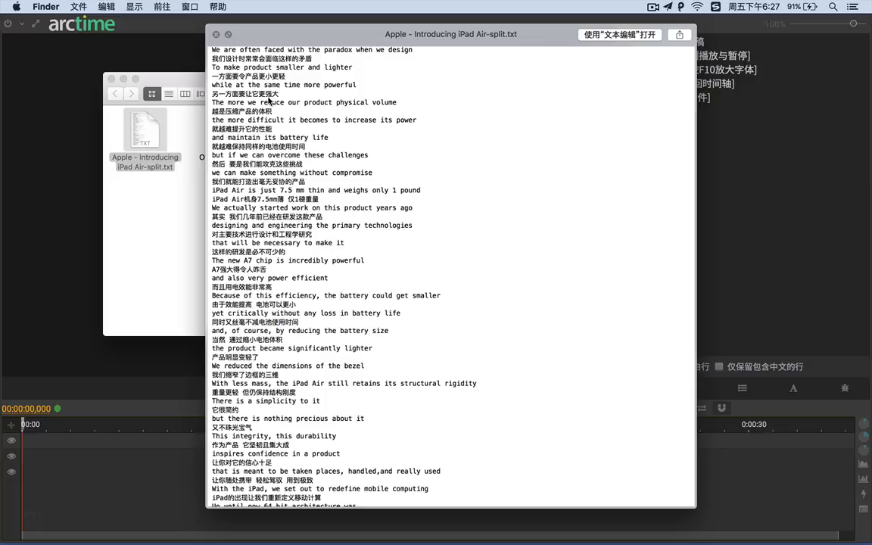
key("space")
mouse_move(235, 129)
left_click_drag(235, 129, 70, 191)
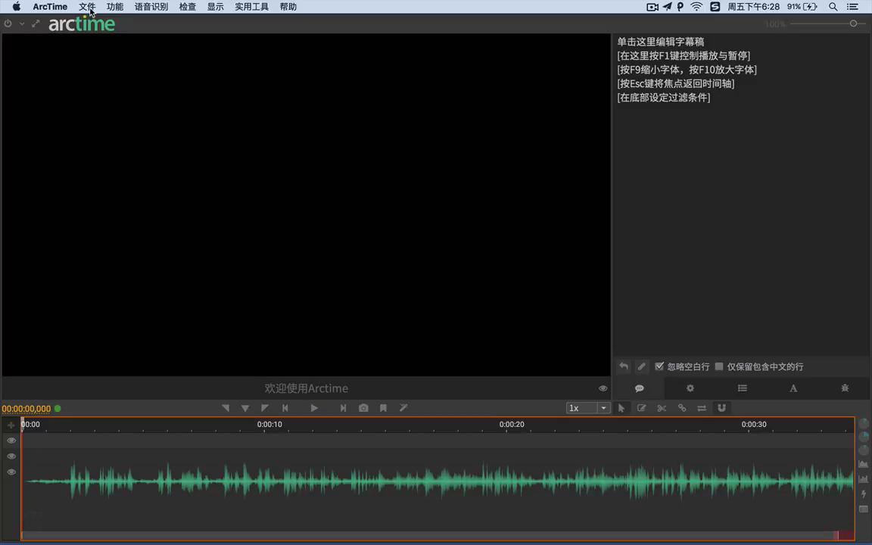
Load the transcript file Apple - Introducing iPad Air-split.txt from Finder into Arctime as bilingual text (双语言)
left_click(88, 7)
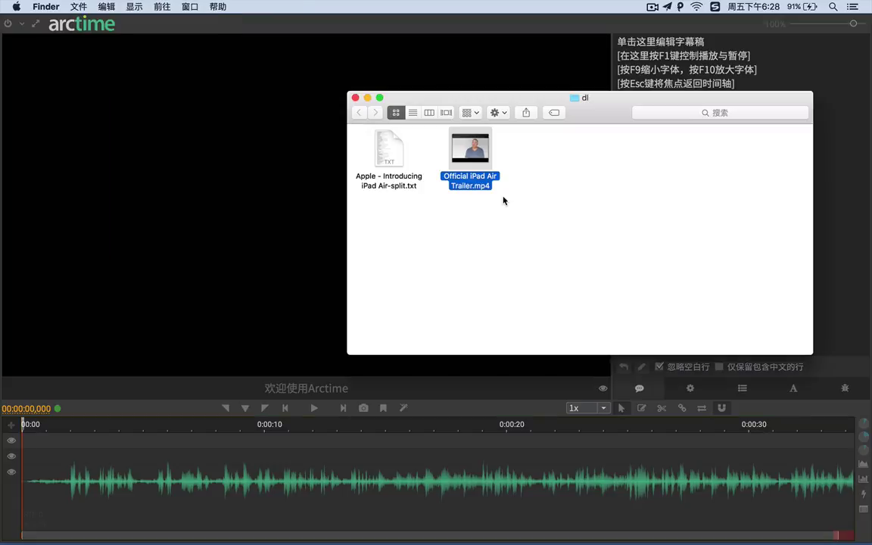
left_click_drag(395, 145, 235, 188)
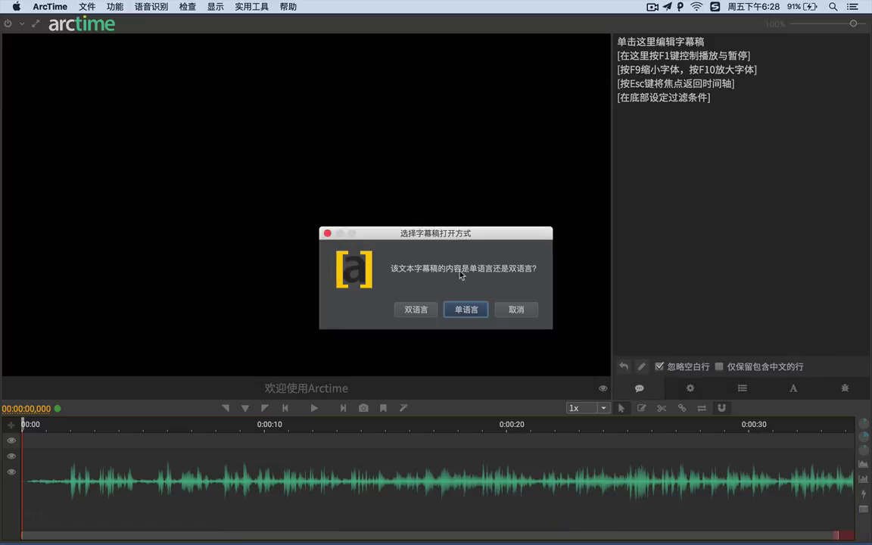
left_click(413, 310)
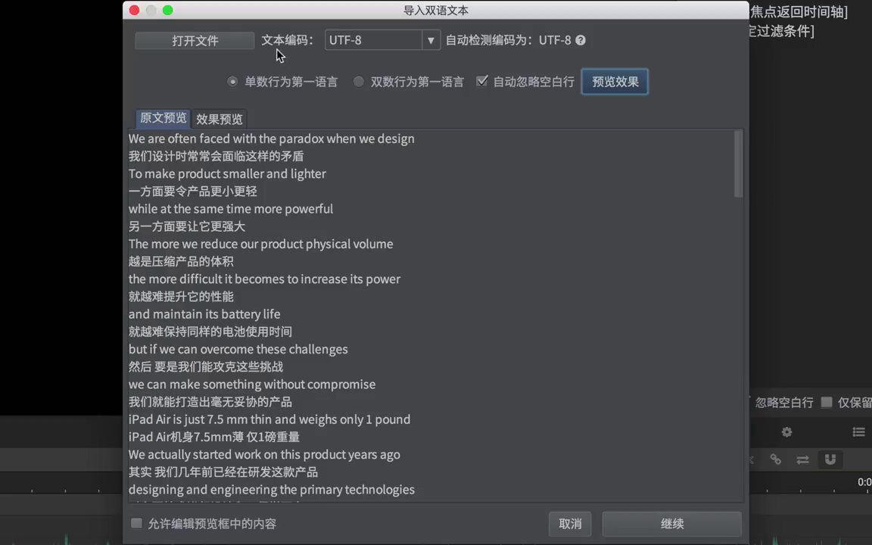
Keep the UTF-8 encoding, make the even lines the first language (双数行为第一语言), and generate the import preview
left_click(373, 44)
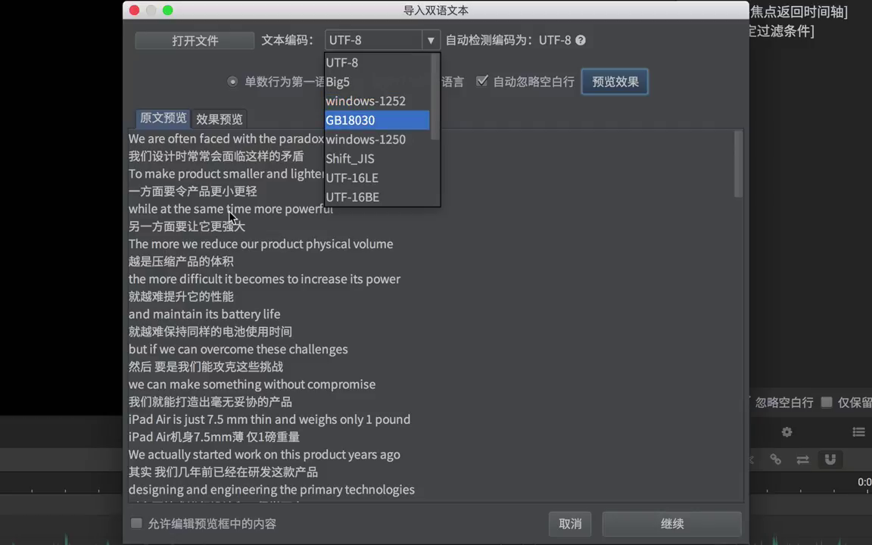
left_click(372, 48)
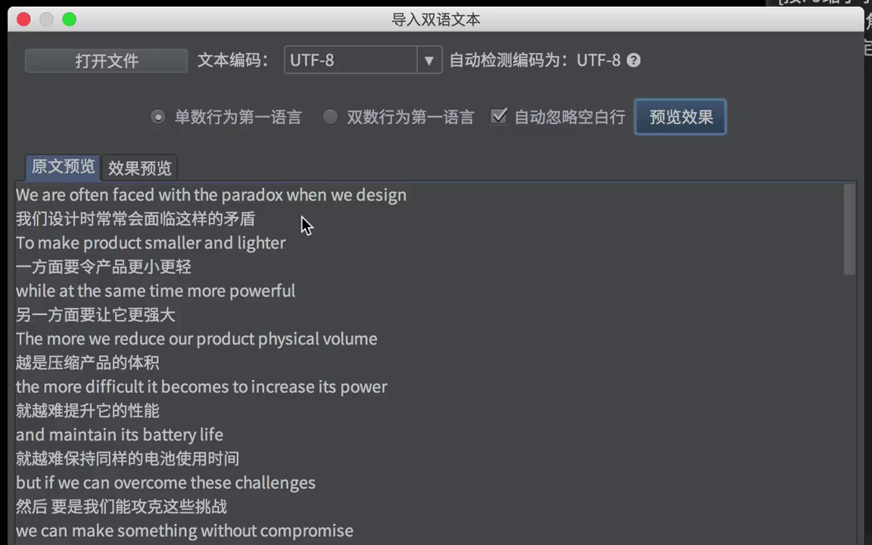
left_click(365, 121)
left_click(672, 121)
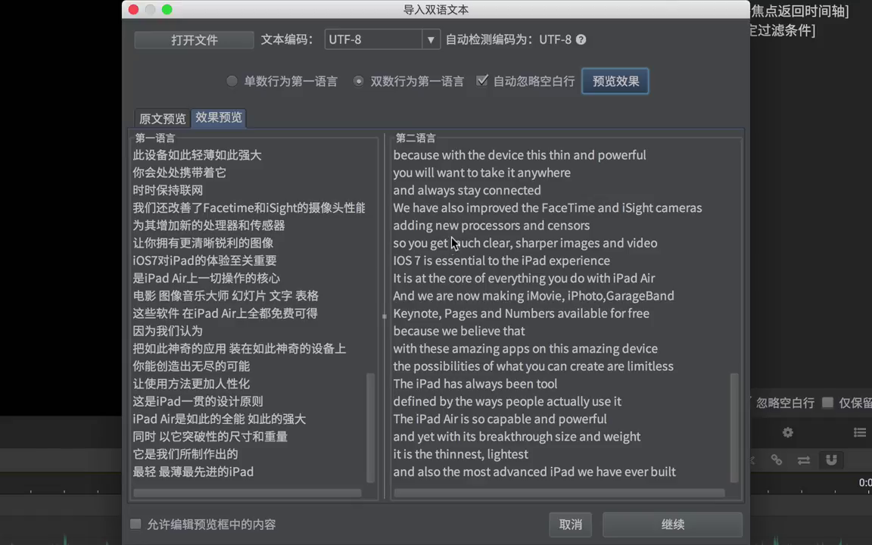
Check the Chinese and English line pairs in the preview and complete the bilingual import
scroll(452, 243, "up", 15)
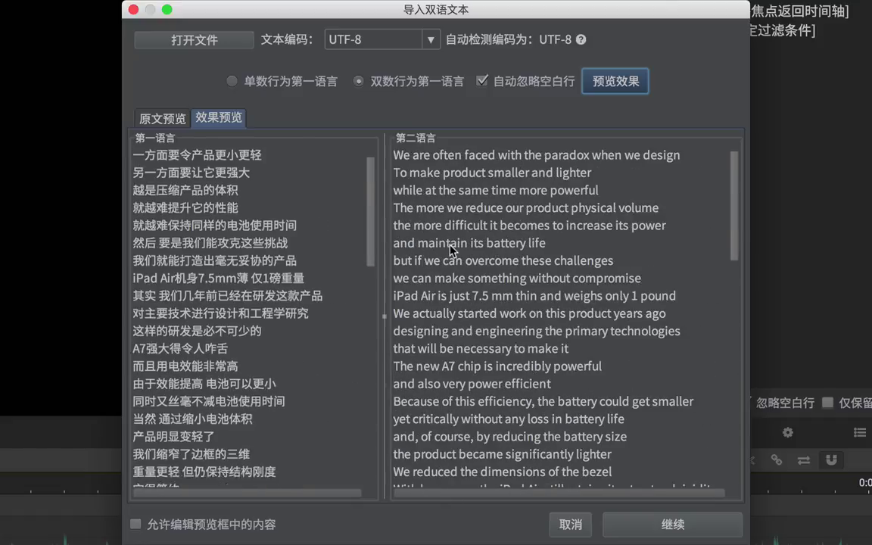
scroll(452, 250, "down", 5)
scroll(394, 212, "up", 3)
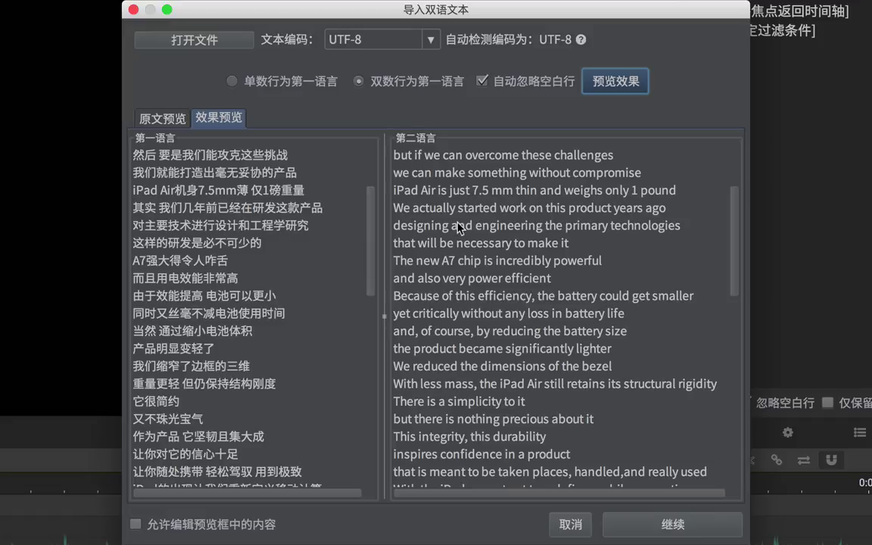
left_click(629, 517)
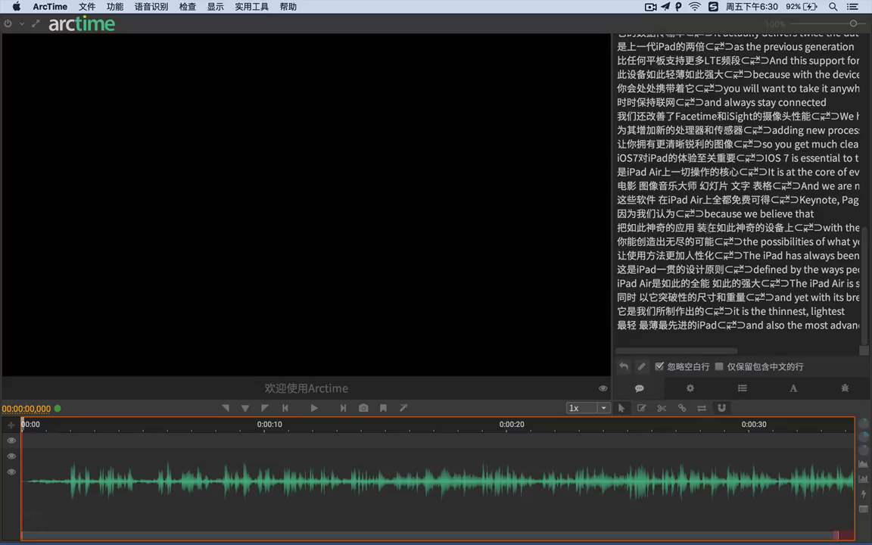
Create the first six subtitle blocks on the top track with the quick-create tool, matching them to the speech waveform
scroll(738, 189, "up", 10)
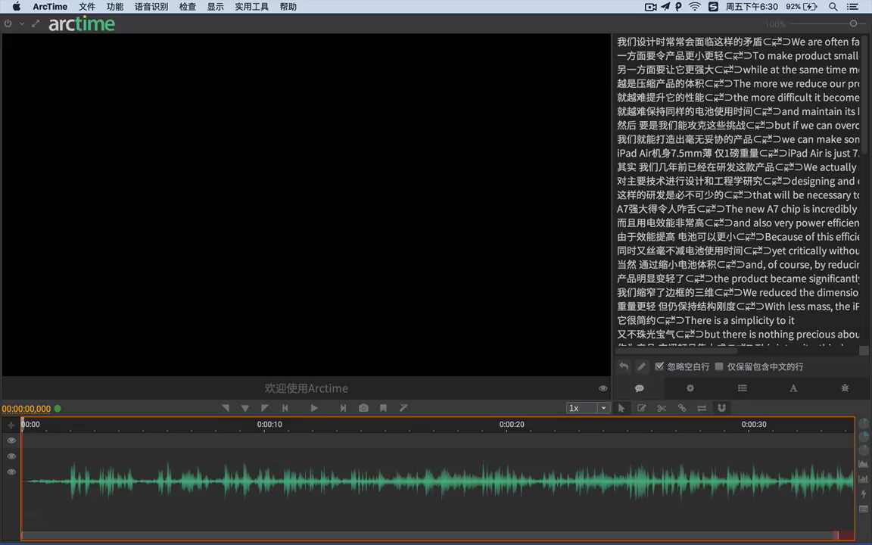
left_click(642, 408)
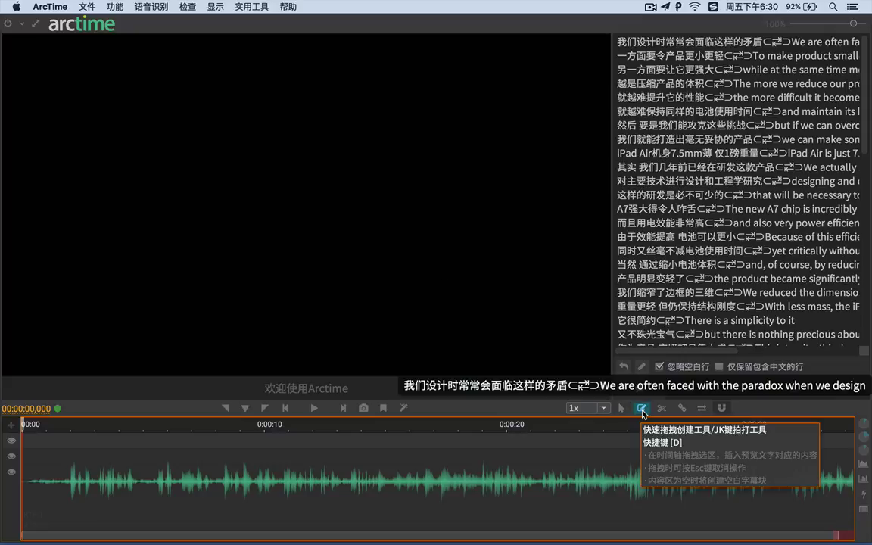
key("space")
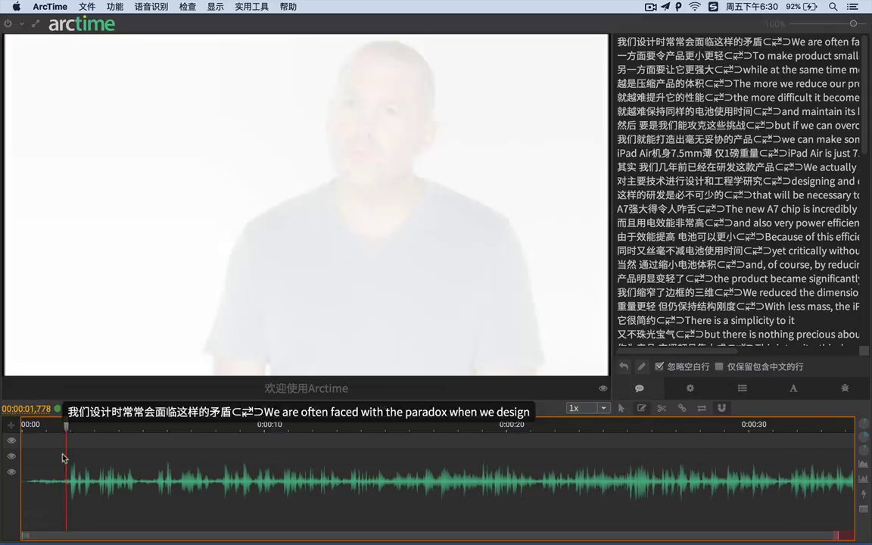
left_click_drag(68, 477, 213, 480)
left_click_drag(220, 488, 277, 488)
left_click_drag(281, 488, 478, 488)
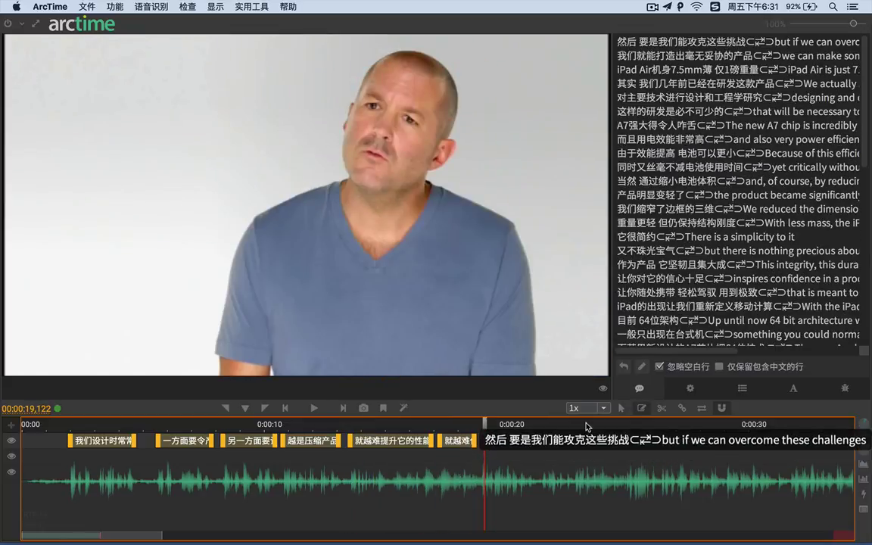
Check the created blocks with the selection tool and split the bilingual subtitles into two tracks (将双语字幕切分为双轨道)
left_click(621, 408)
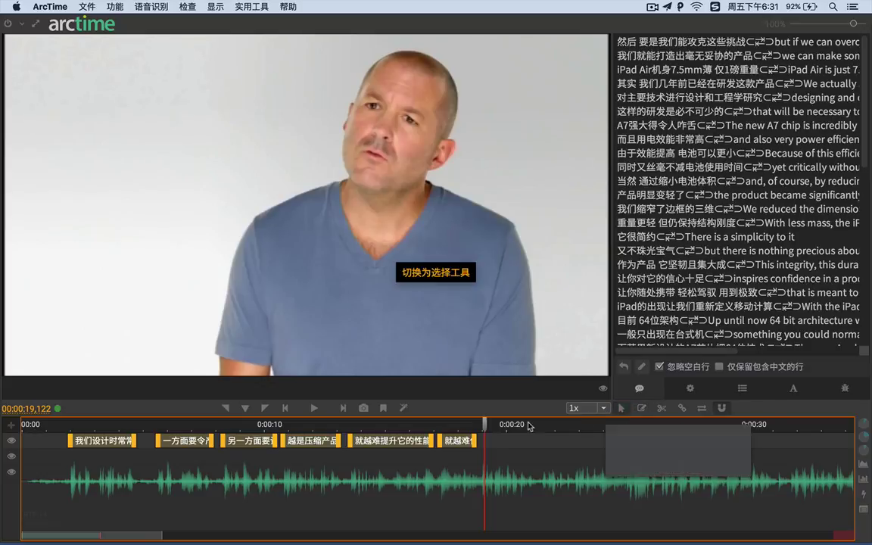
left_click(389, 441)
left_click(314, 446)
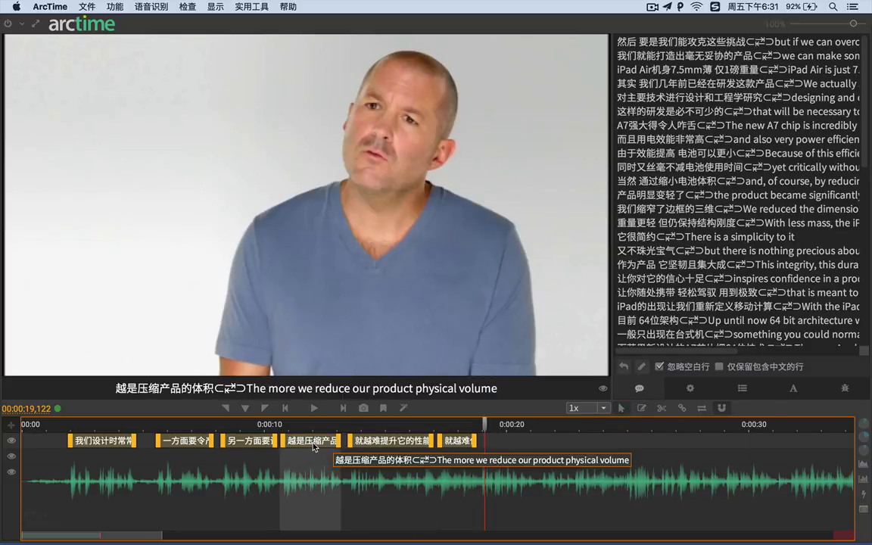
left_click(123, 9)
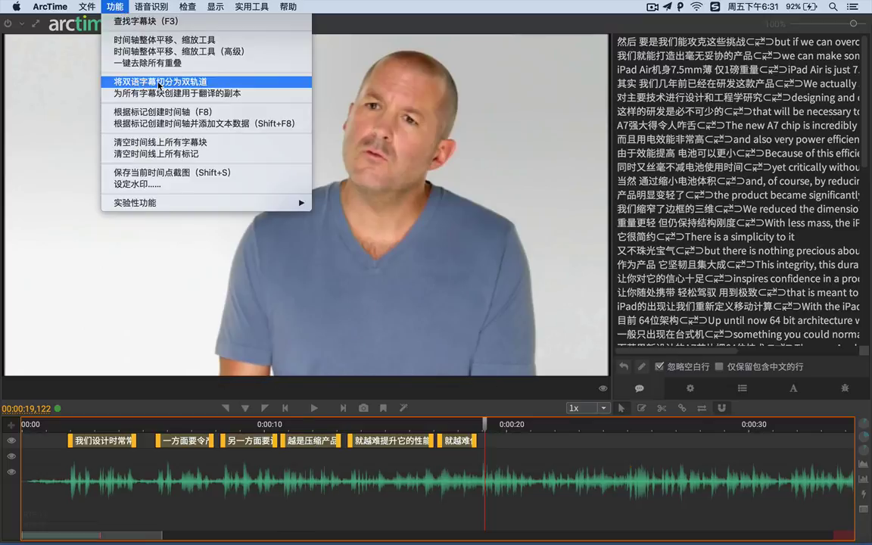
left_click(177, 86)
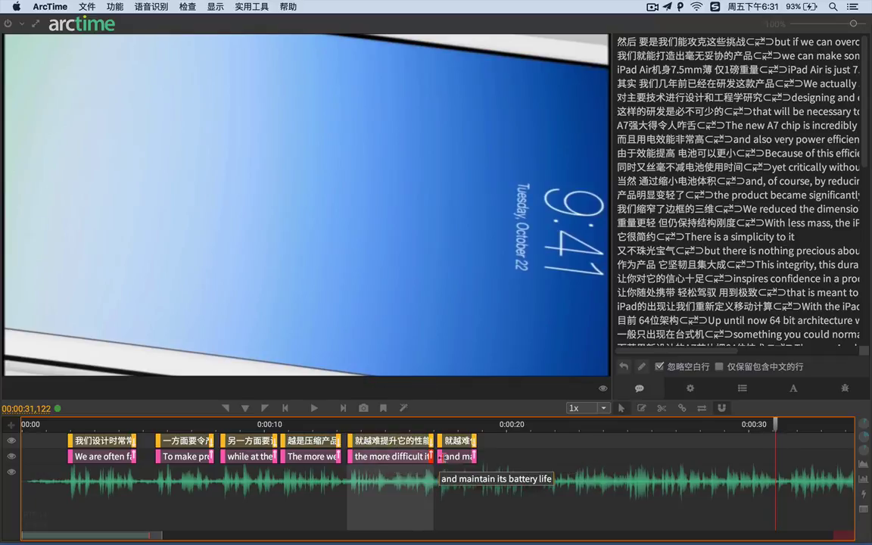
Show the subtitle group list and play the video from near its start to examine the first bilingual subtitle
left_click(742, 389)
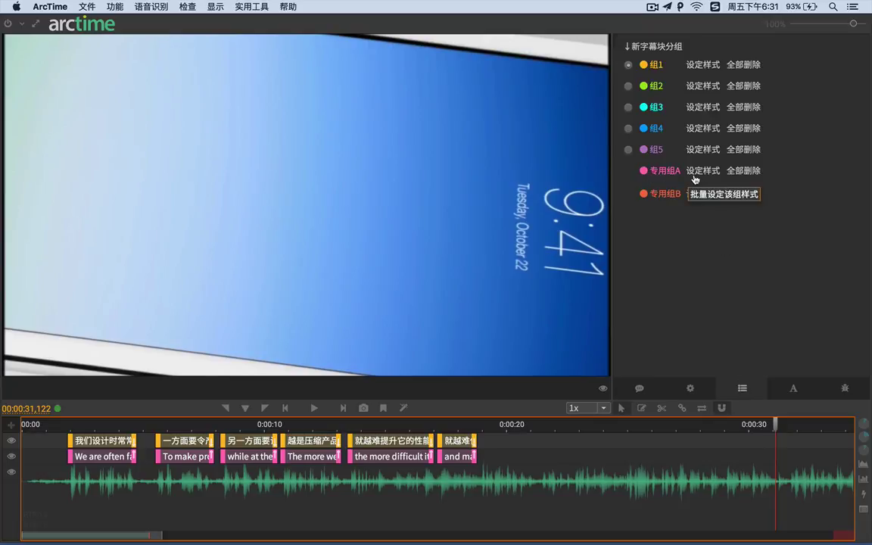
left_click(53, 425)
key("space")
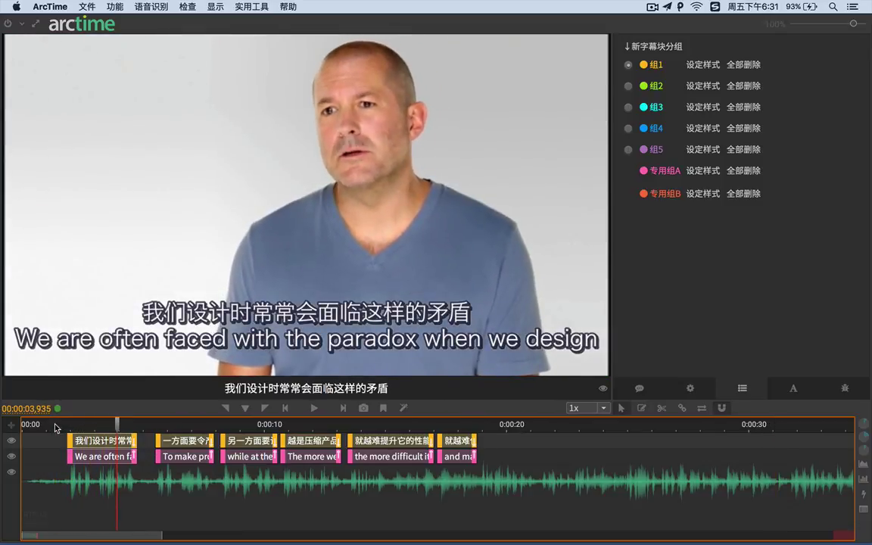
Open the Default ASS style, show the safe frame, and raise the vertical margin (垂直边距) to about 64.5
left_click(788, 395)
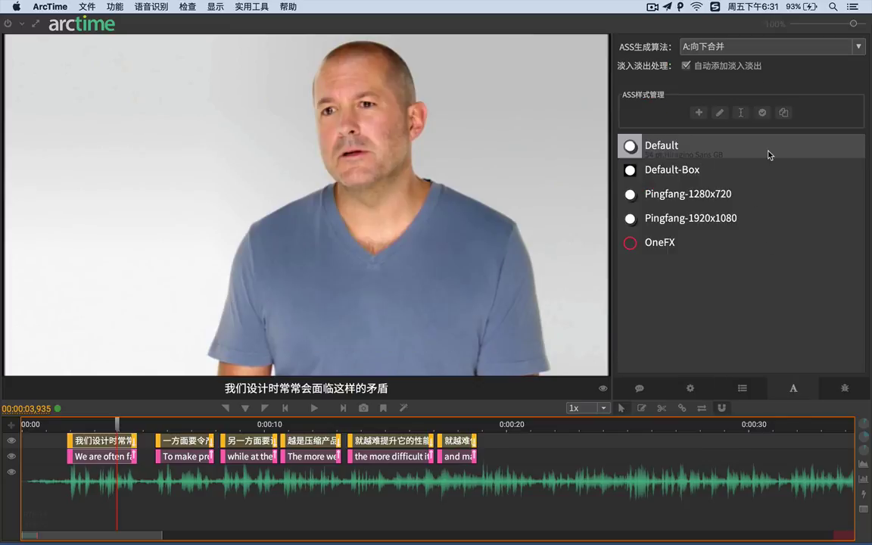
double_click(687, 147)
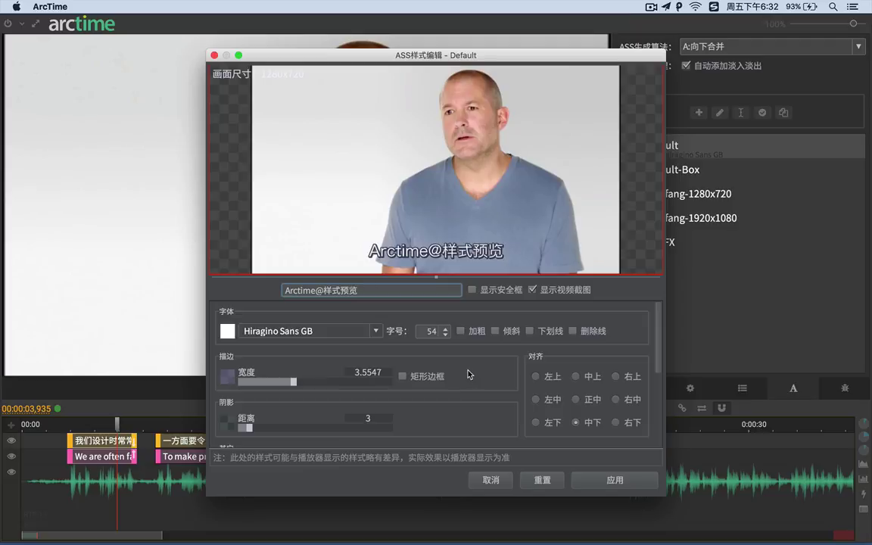
left_click(499, 295)
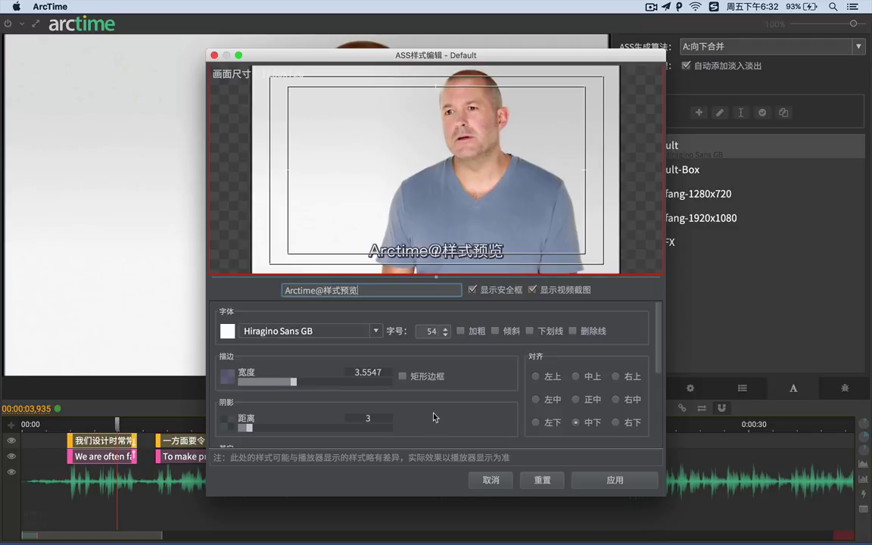
scroll(389, 362, "down", 3)
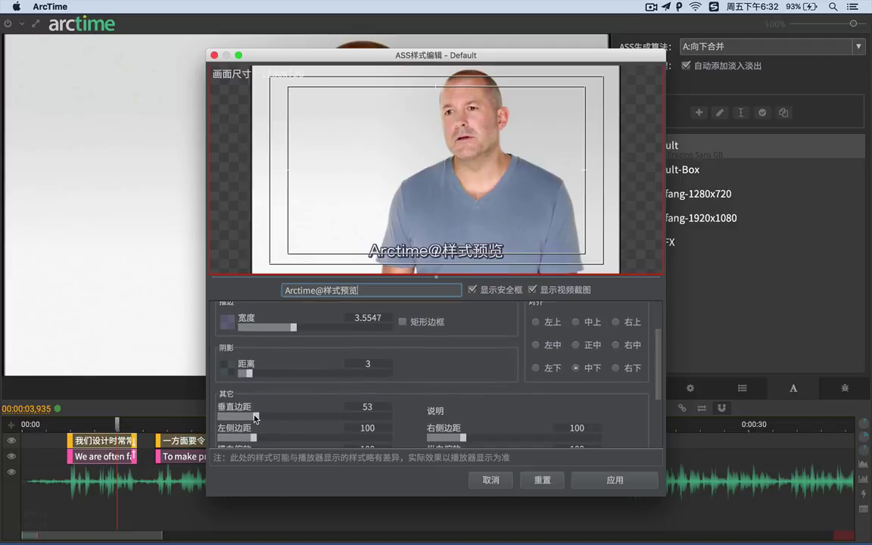
mouse_move(261, 417)
left_mouse_down()
mouse_move(270, 415)
mouse_move(261, 421)
left_mouse_up()
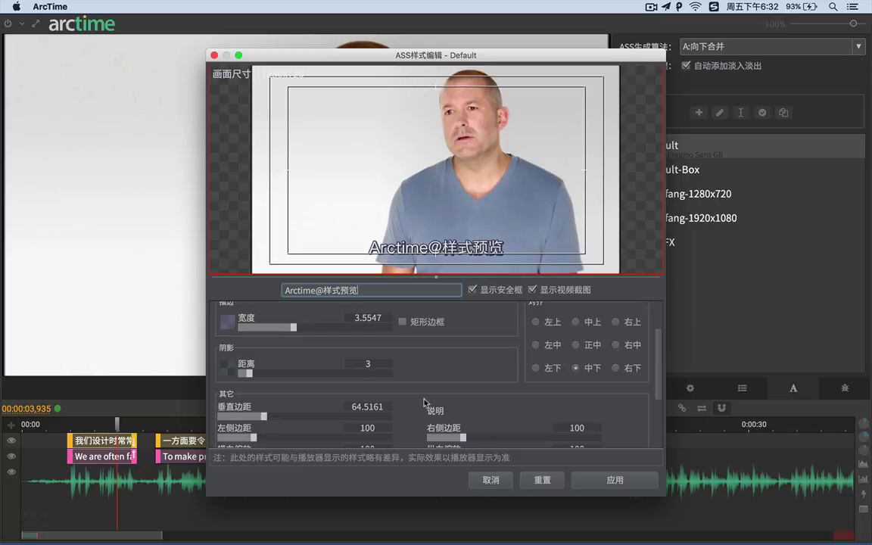
Set the Default style's font size to 41 and reduce its outline width
scroll(428, 402, "up", 3)
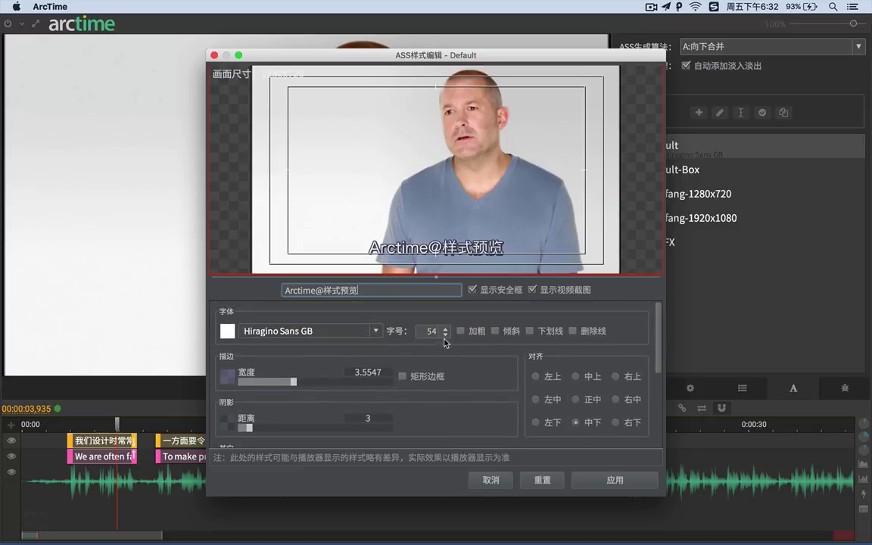
left_click_drag(445, 335, 445, 335)
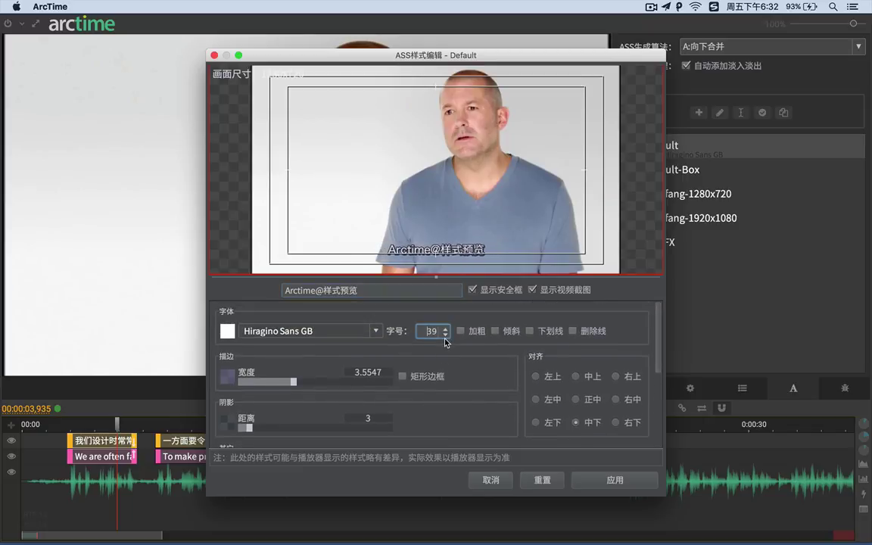
left_click(444, 329)
left_click(444, 328)
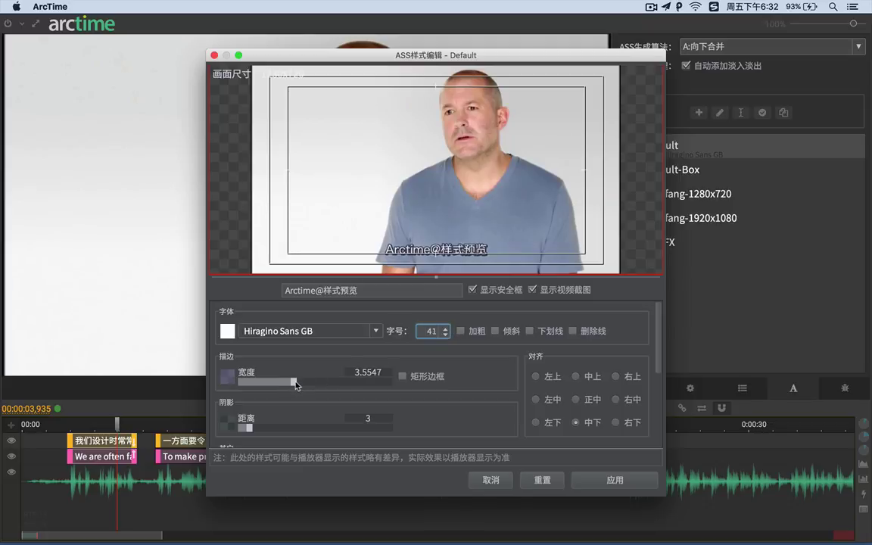
mouse_move(293, 382)
left_mouse_down()
mouse_move(266, 385)
mouse_move(276, 385)
left_mouse_up()
Make the Default style's shadow colour fully transparent with alpha 0, apply the style, and play the video to check it
left_click(224, 418)
left_click_drag(356, 393, 289, 393)
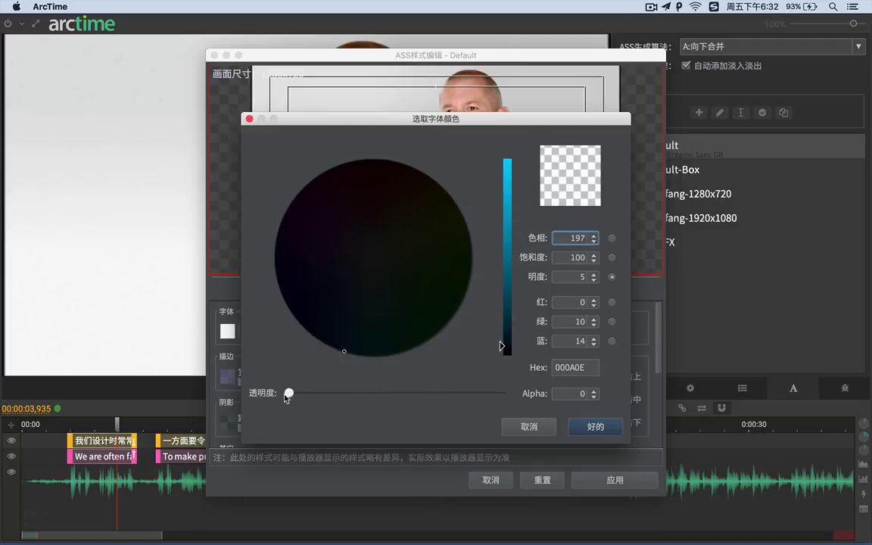
left_click(605, 431)
left_click(598, 481)
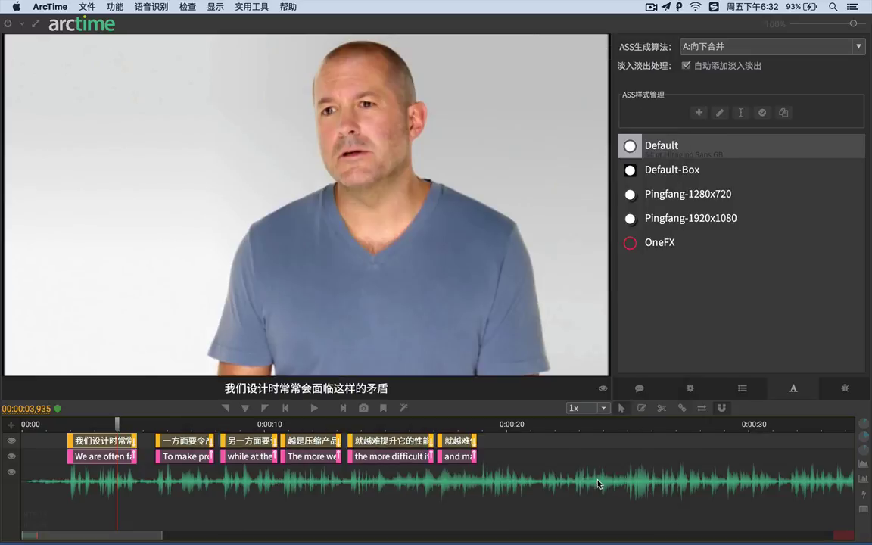
key("space")
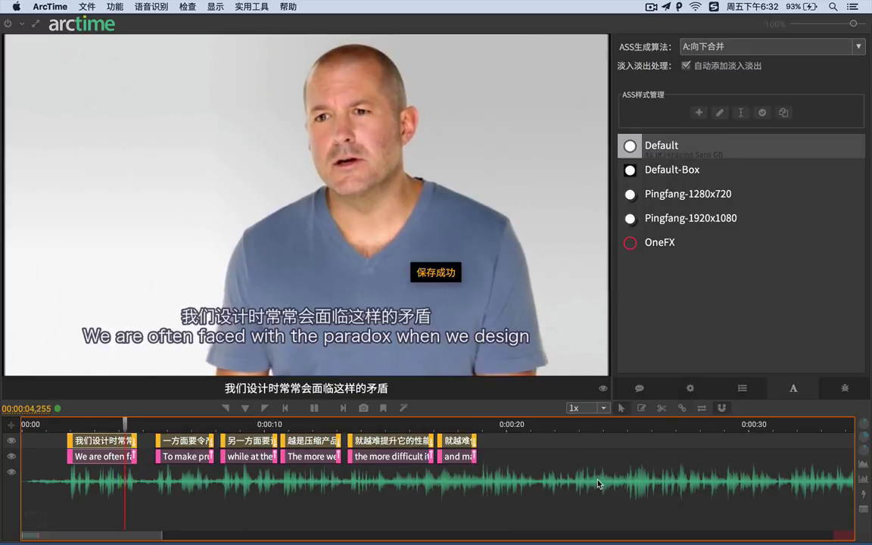
key("space")
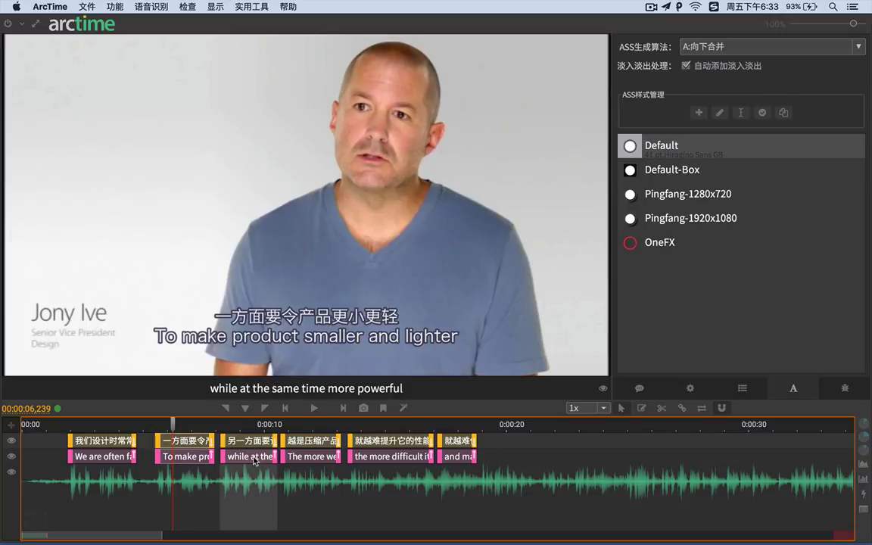
Create a new ASS style named eng and open it for editing
left_click(699, 114)
type("eng")
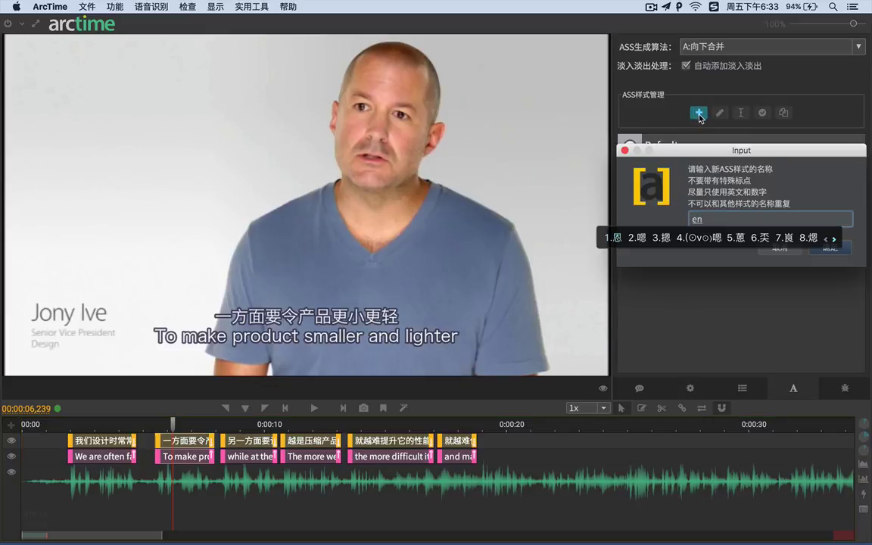
key("Return")
key("Return")
double_click(649, 269)
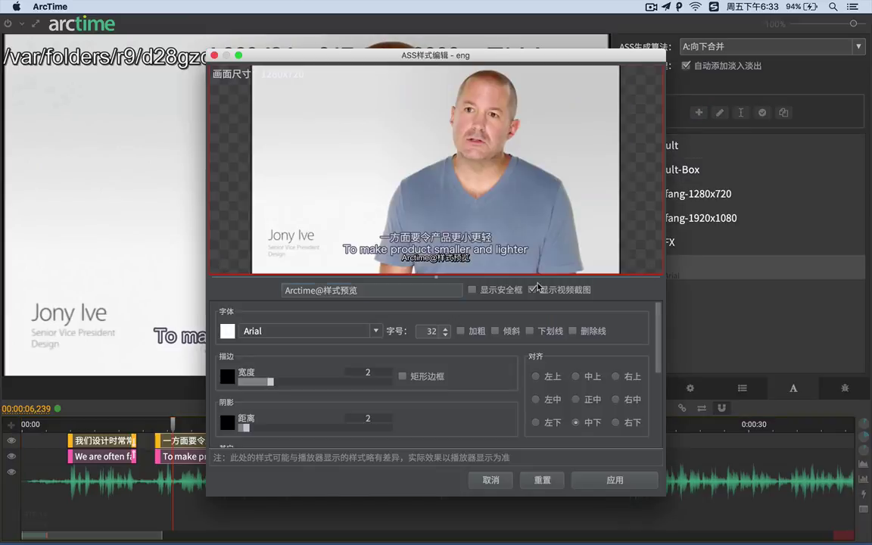
Show the safe frame (显示安全框) in the eng style preview and hide the video screenshot (显示视频截图)
left_click(504, 291)
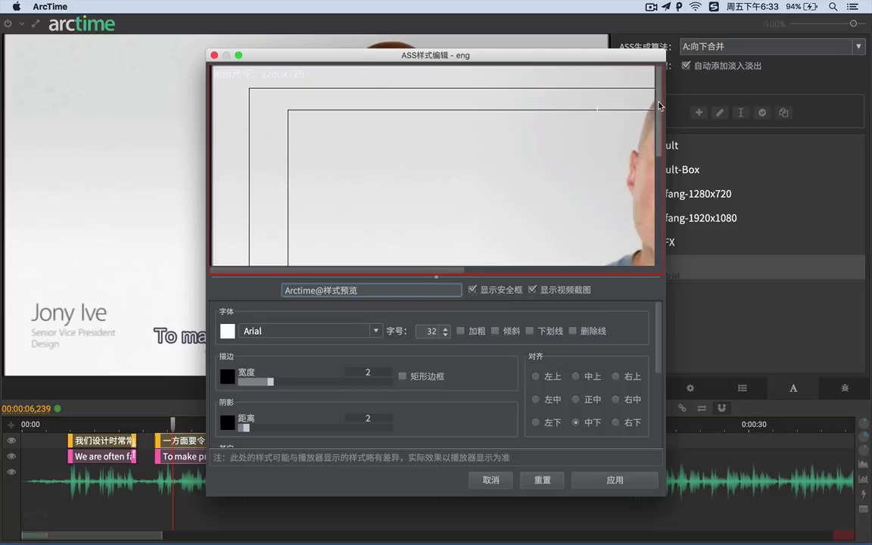
scroll(589, 227, "down", 5)
left_click_drag(412, 270, 543, 271)
scroll(530, 274, "left", 1)
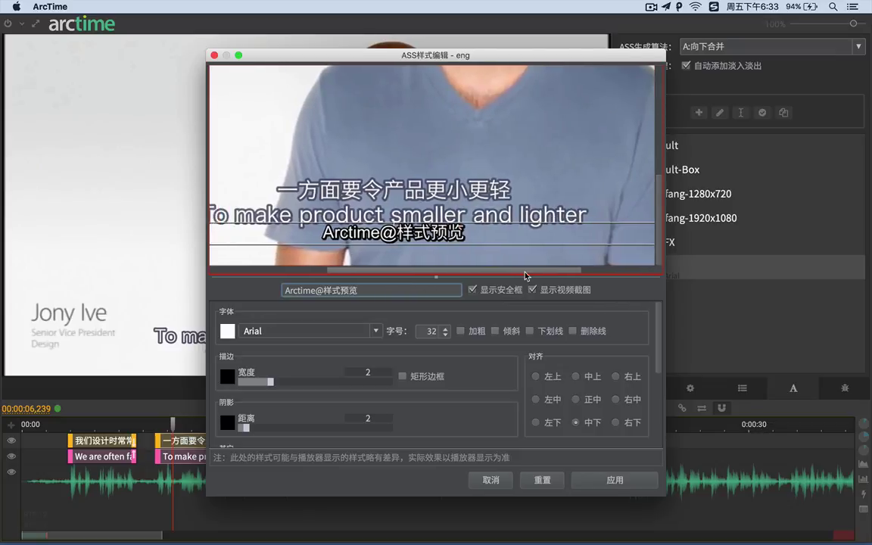
left_click(548, 294)
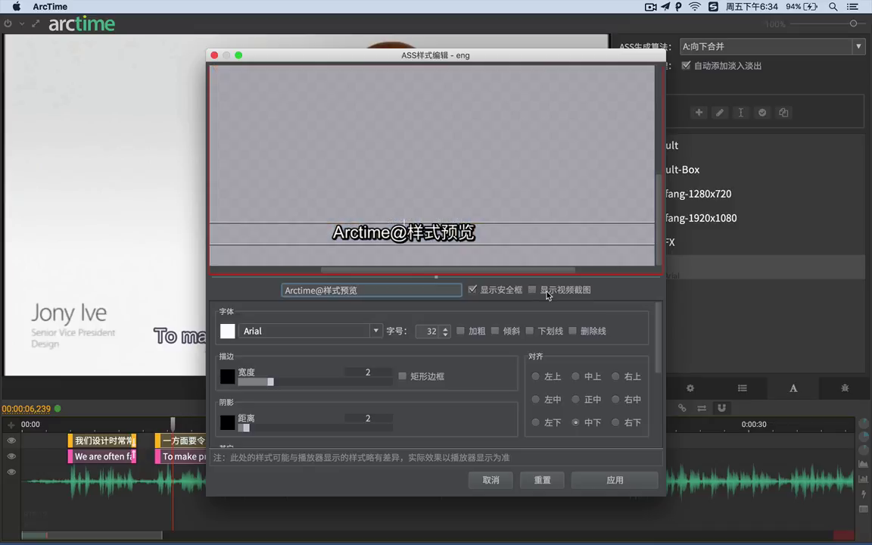
left_click(547, 291)
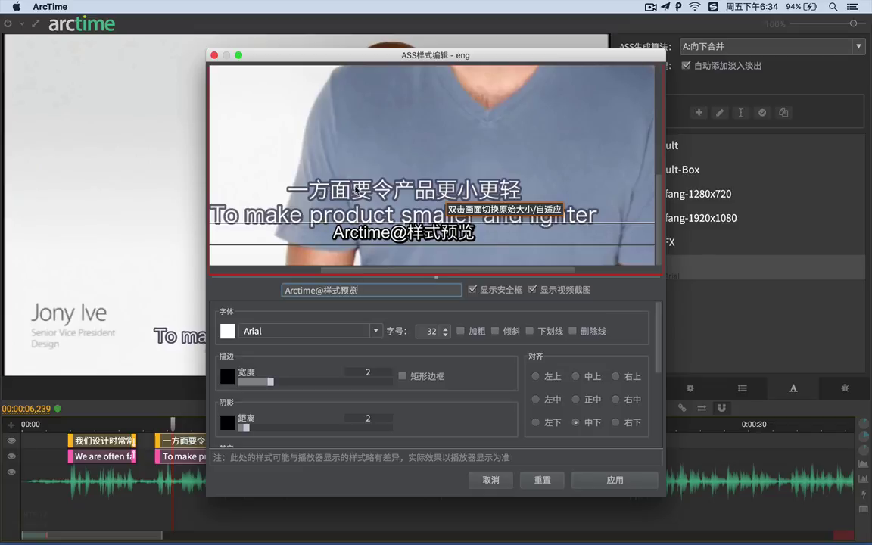
left_click(556, 291)
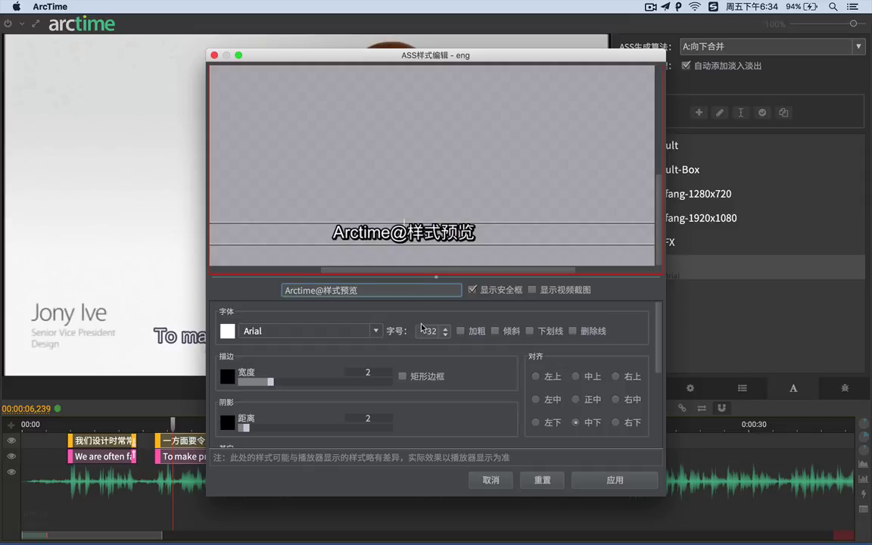
Make the eng style's shadow colour fully transparent
scroll(416, 384, "down", 3)
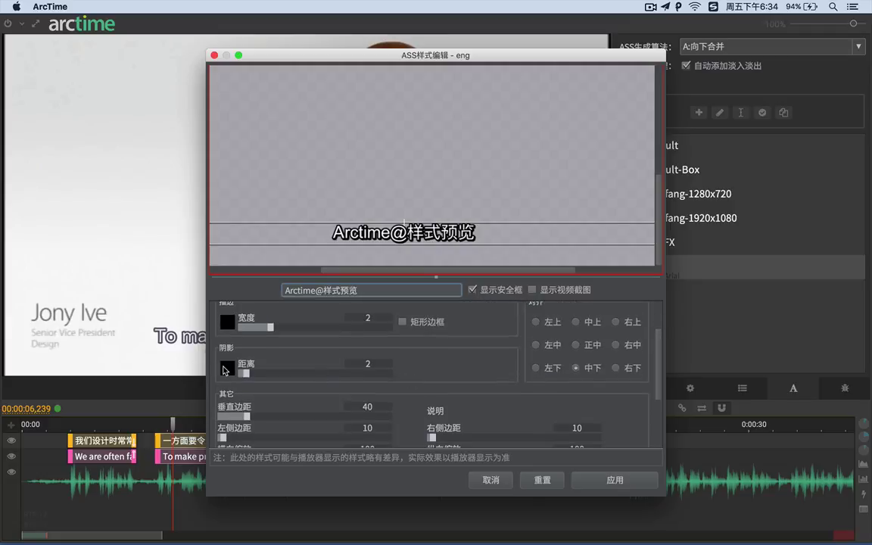
left_click(227, 322)
left_click_drag(490, 123, 633, 120)
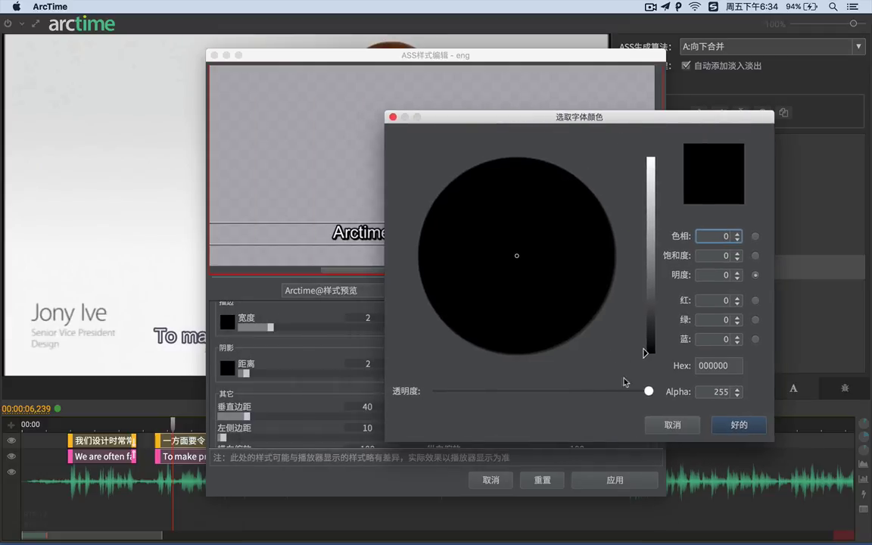
left_click_drag(649, 392, 432, 391)
left_click(757, 425)
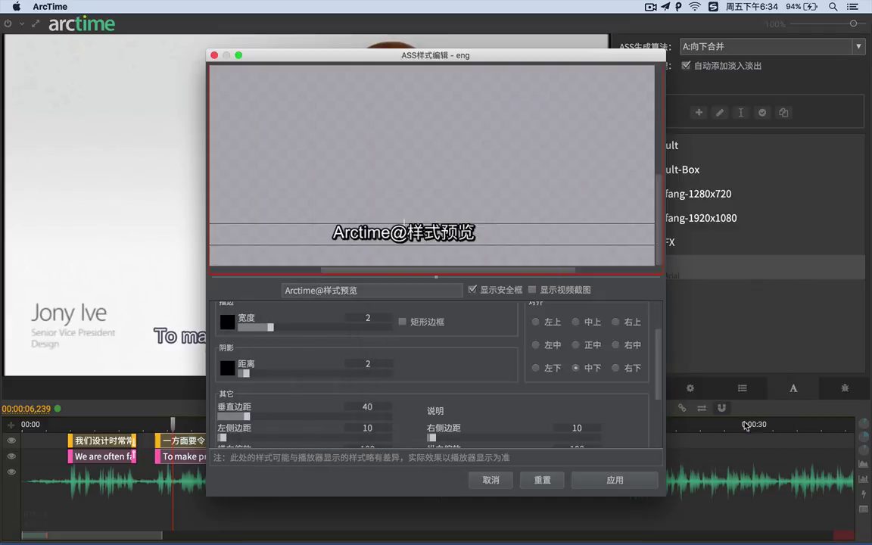
Set the eng style's outline width to about 1.38 and font size to 28, fine-tune its vertical margin, and apply the style
mouse_move(271, 332)
left_mouse_down()
mouse_move(248, 331)
mouse_move(261, 331)
left_mouse_up()
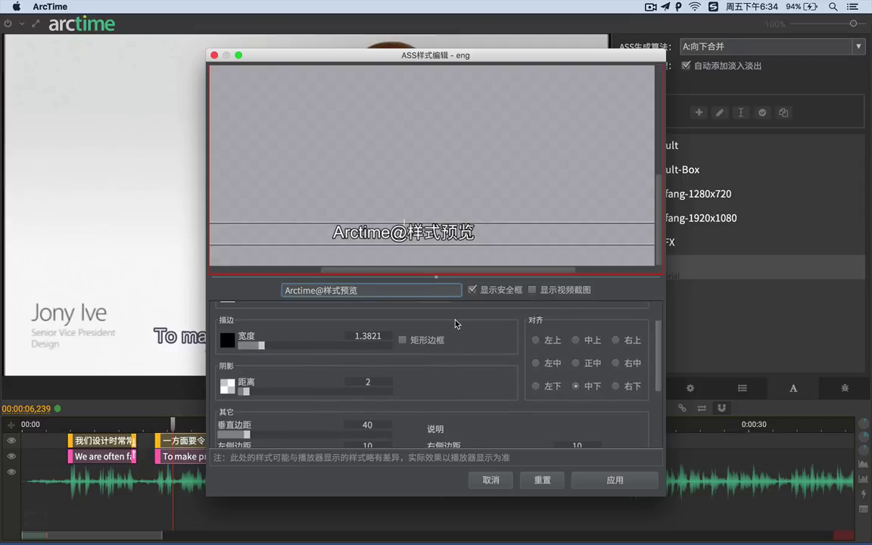
scroll(447, 333, "up", 3)
scroll(439, 337, "down", 5)
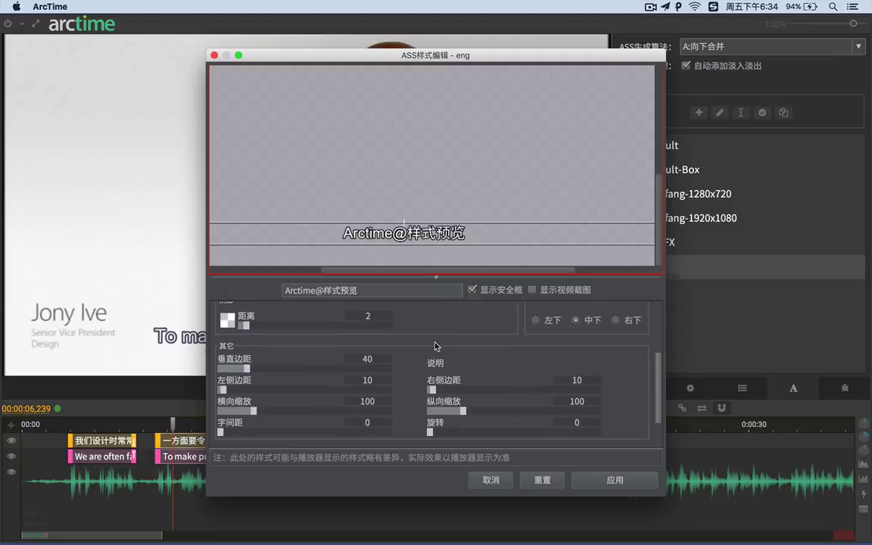
left_click_drag(245, 366, 244, 369)
left_click(602, 483)
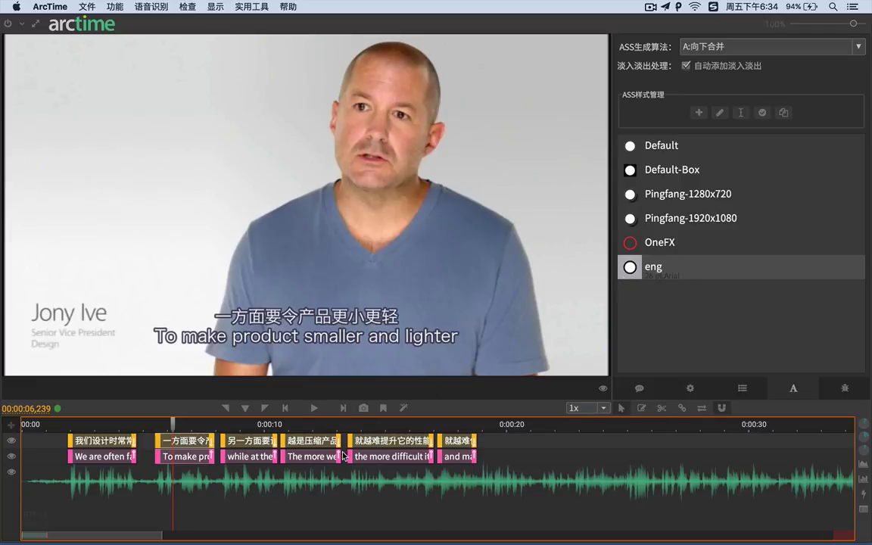
Assign the eng ASS style to the English subtitle group 专用组A
left_click(745, 391)
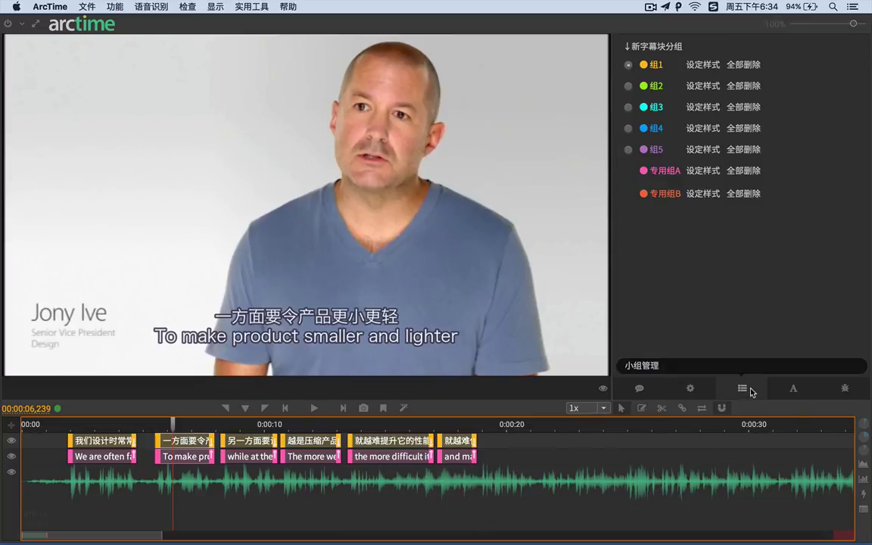
left_click(703, 171)
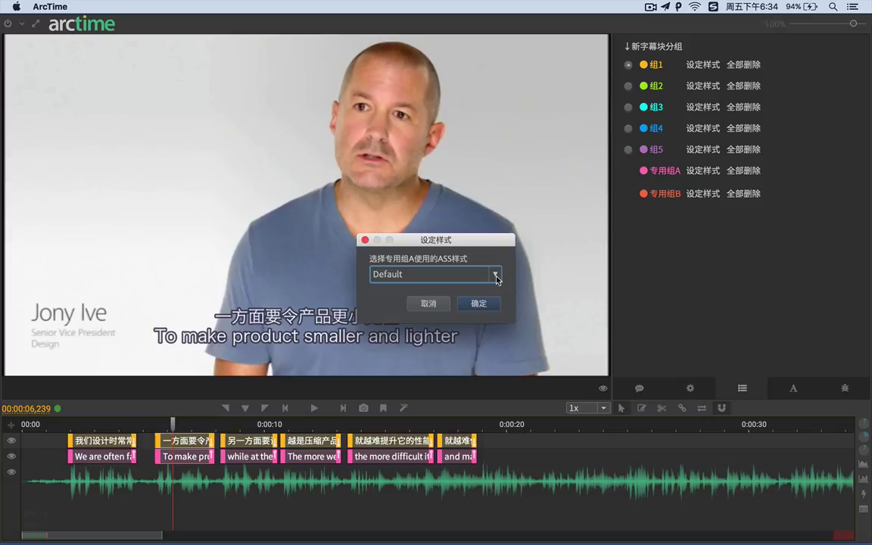
left_click(495, 275)
left_click(426, 325)
left_click(479, 304)
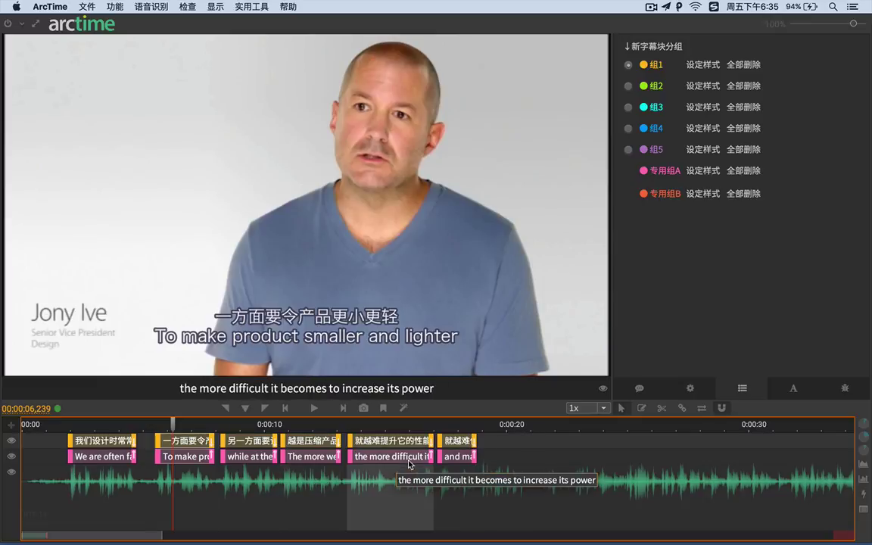
Save the project and play the first subtitle from just before its start to check both languages' styles
left_click(68, 430)
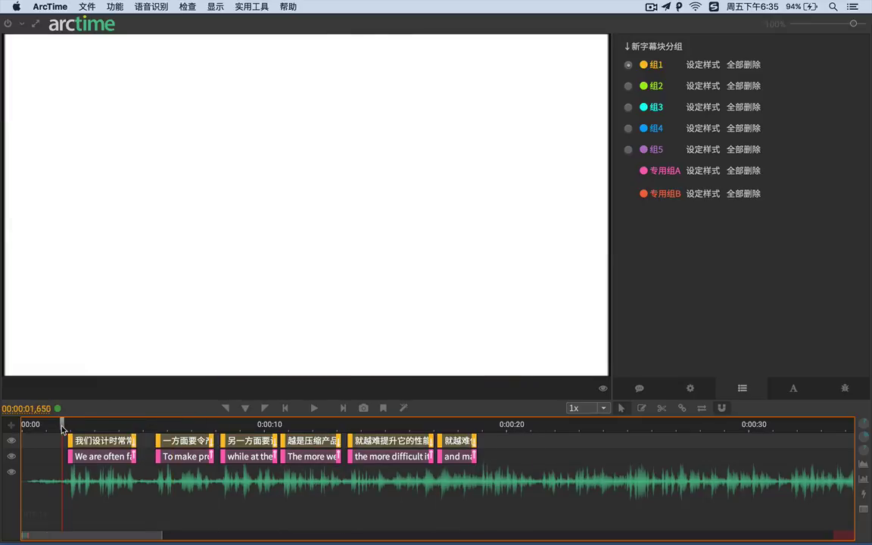
key("ctrl+s")
key("space")
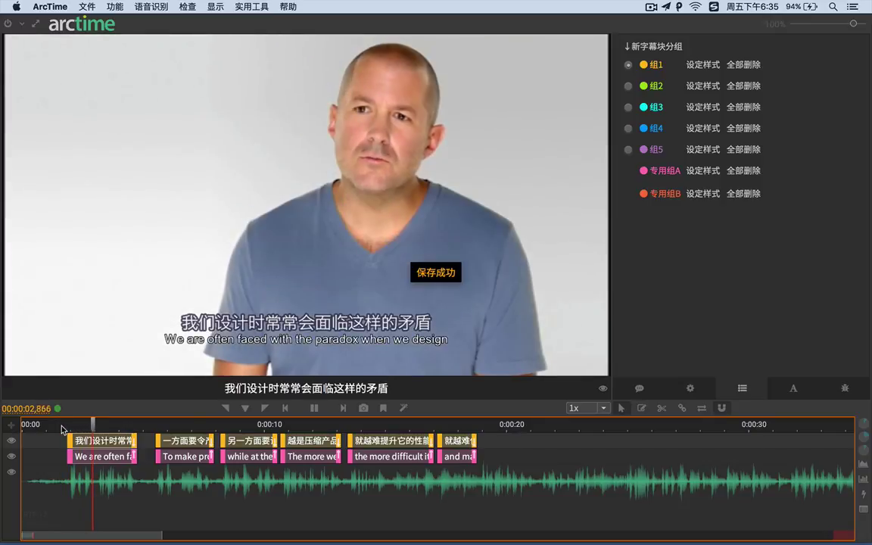
key("space")
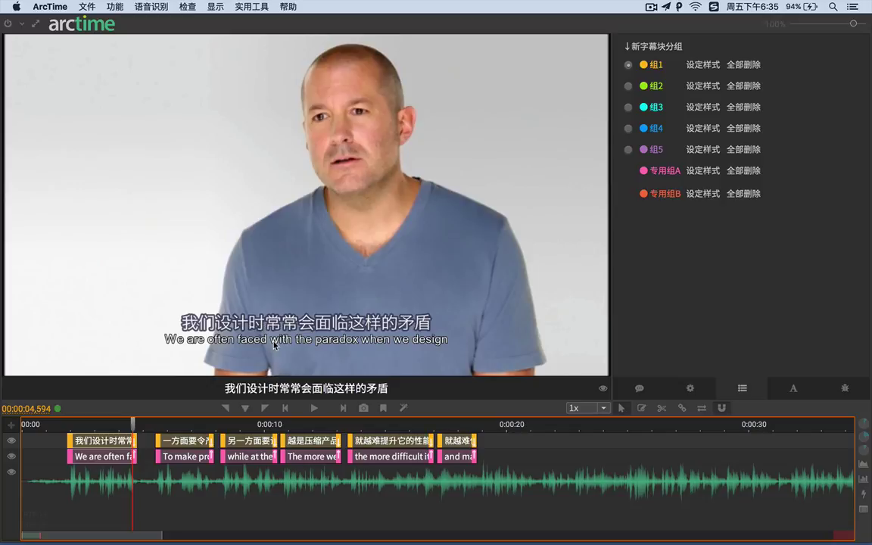
Compare the Default style's preview at original size with the rendered subtitles, and close the style without changes
left_click(793, 388)
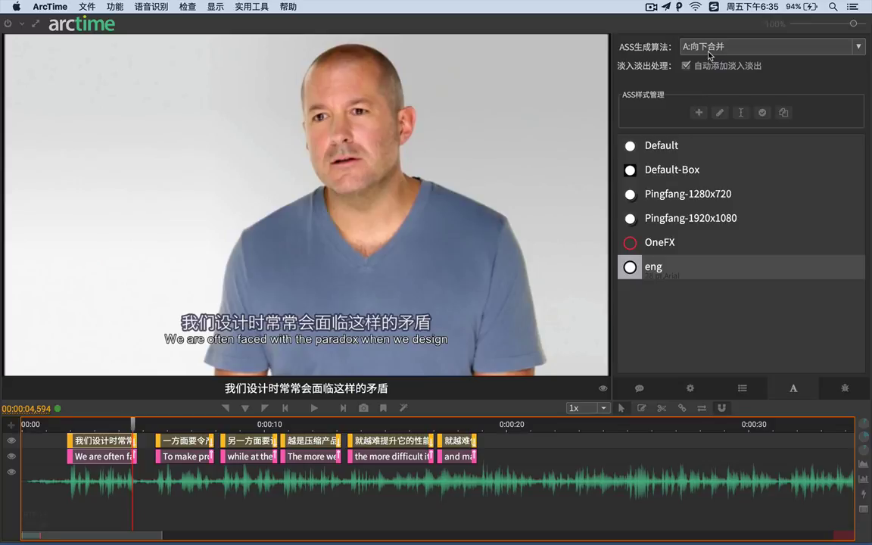
double_click(730, 146)
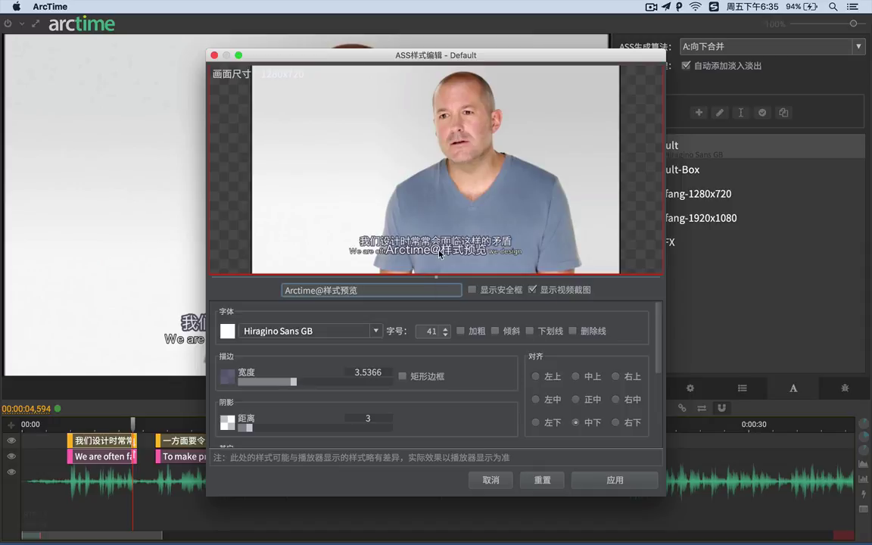
double_click(397, 230)
scroll(471, 258, "down", 3)
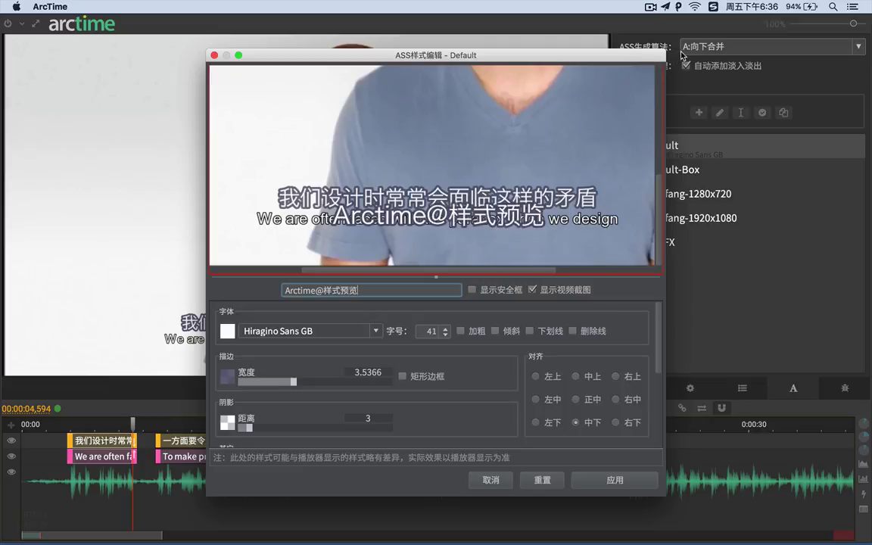
left_click(214, 55)
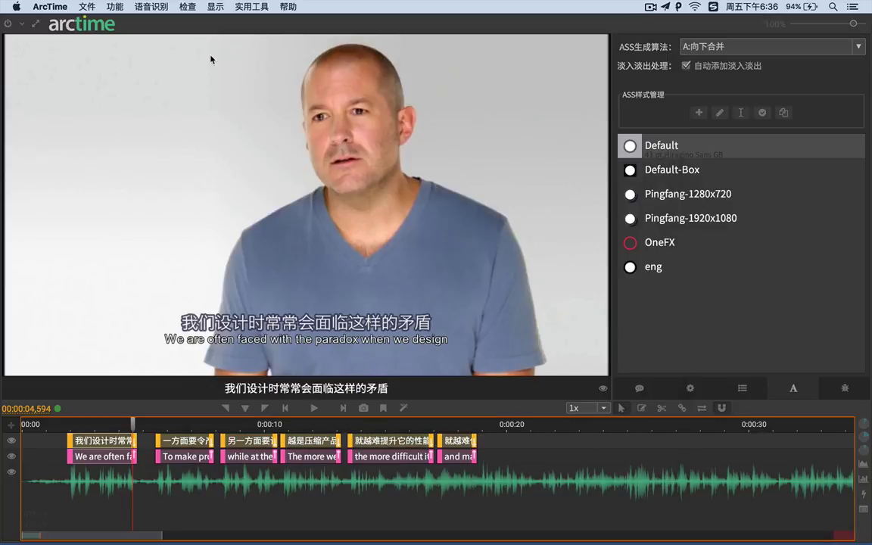
Set the ASS generation algorithm to C:保持字幕块独立, save the project, and replay the first subtitle to check its position
left_click(687, 49)
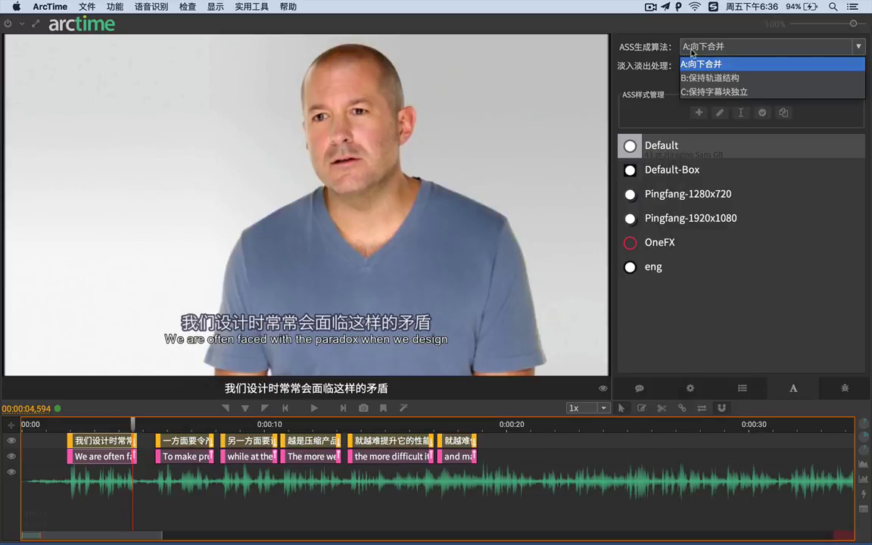
left_click(713, 92)
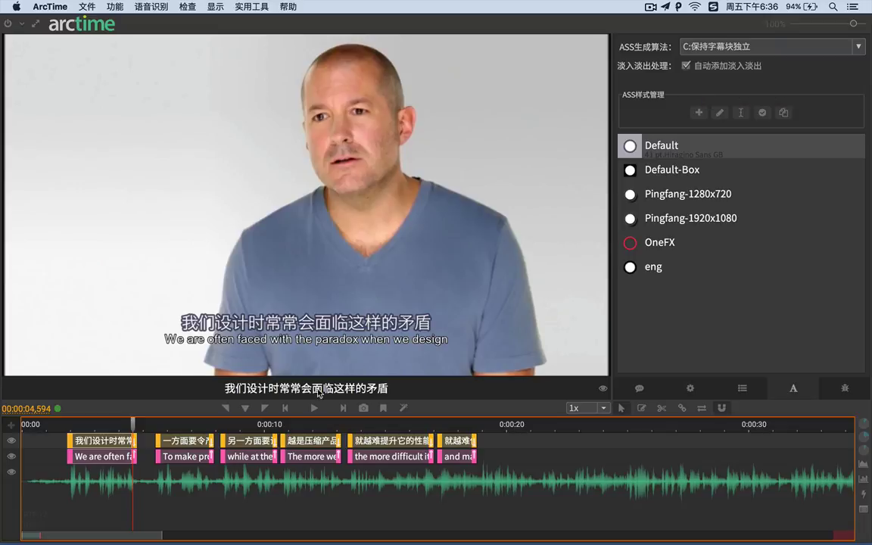
left_click(60, 426)
key("super+s")
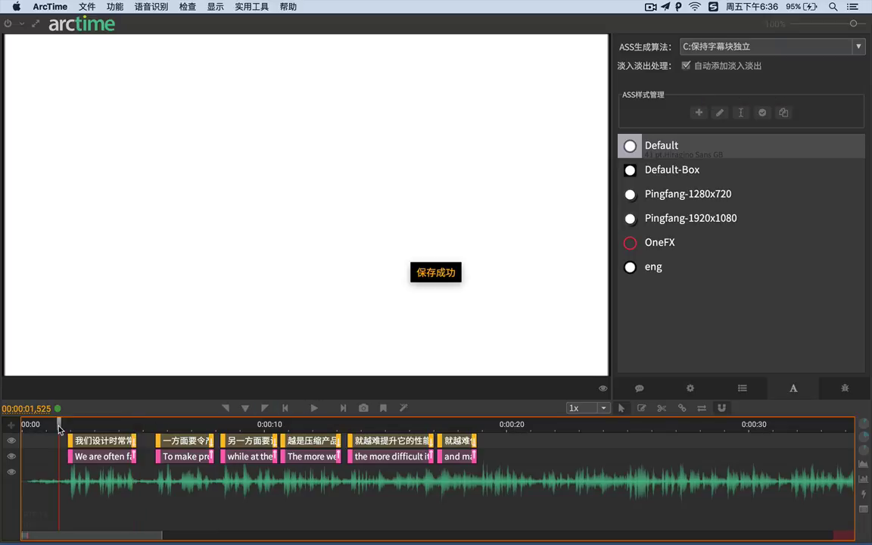
key("space")
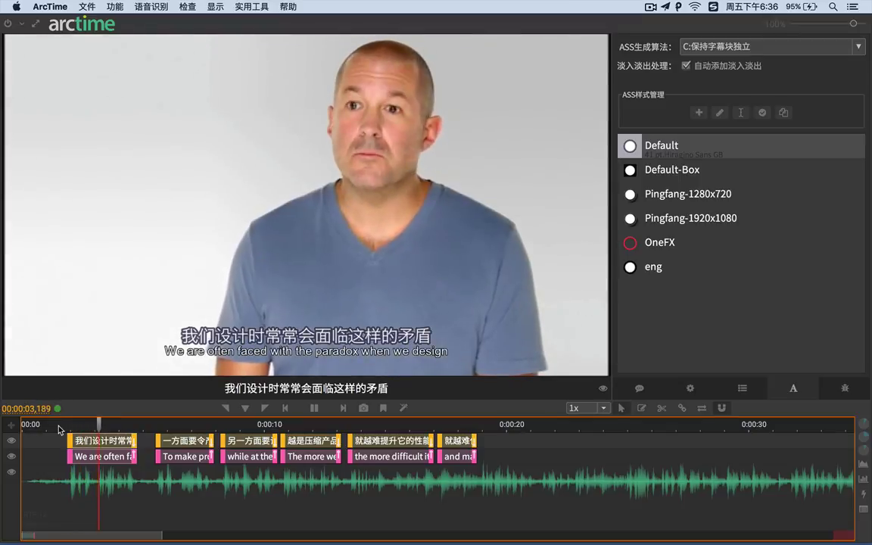
key("space")
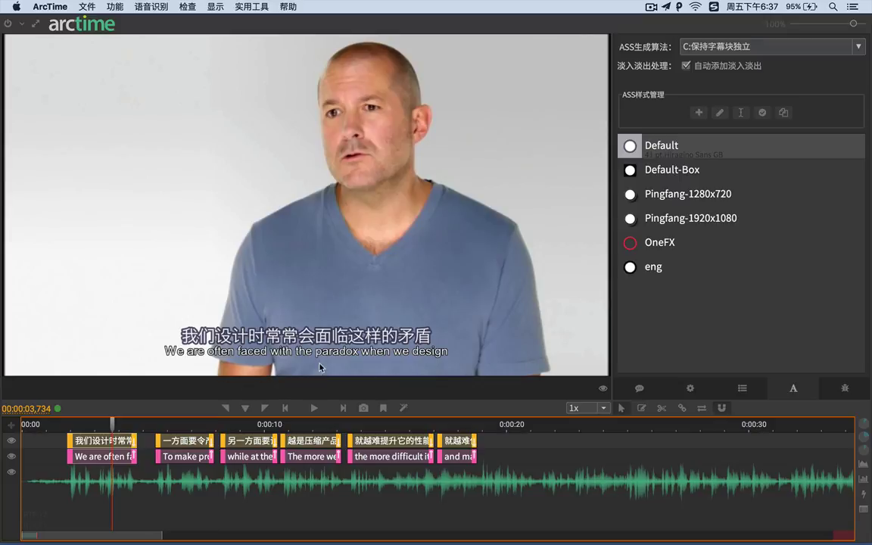
Compare the Default and eng style previews with the rendered subtitles, and play the first subtitle again
double_click(732, 148)
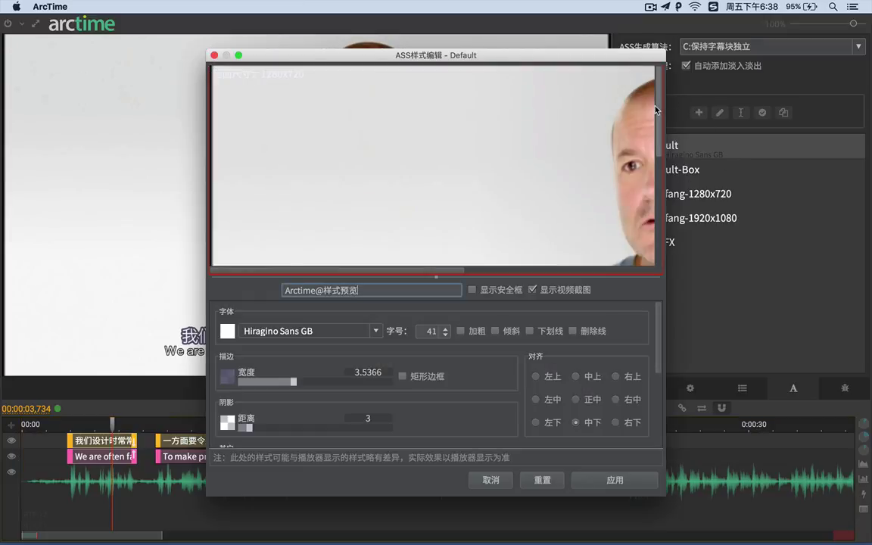
scroll(386, 240, "right", 5)
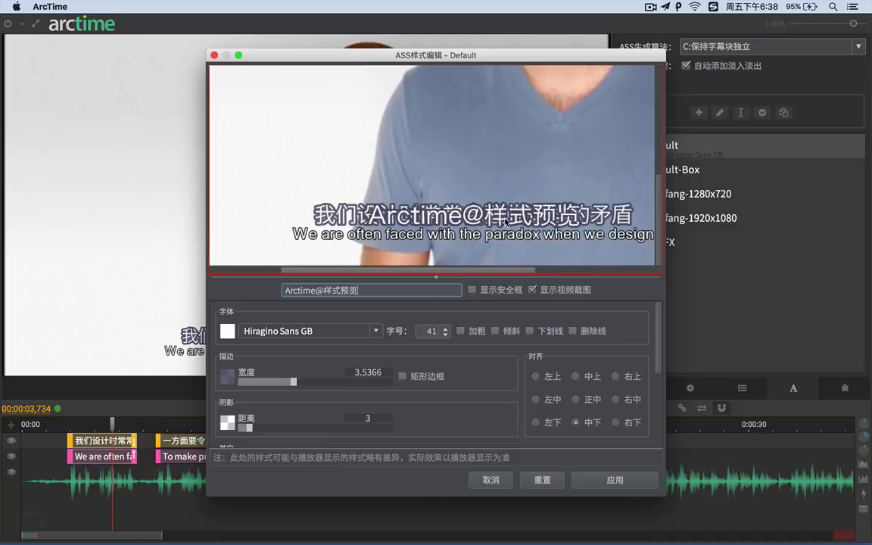
left_click(543, 479)
double_click(654, 267)
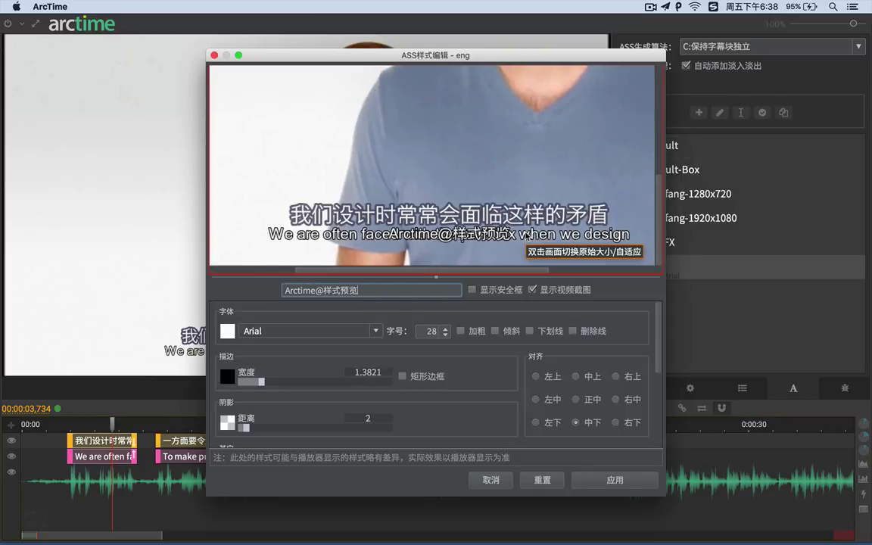
left_click(610, 480)
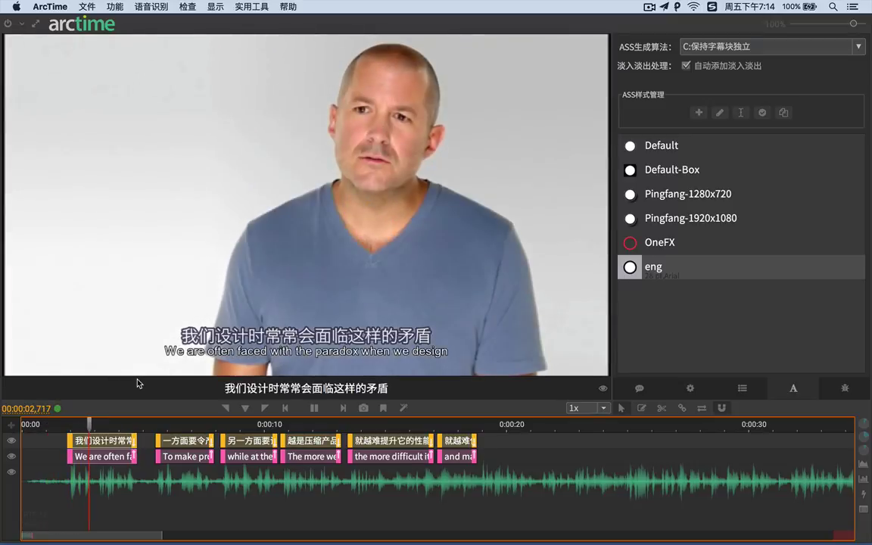
key("space")
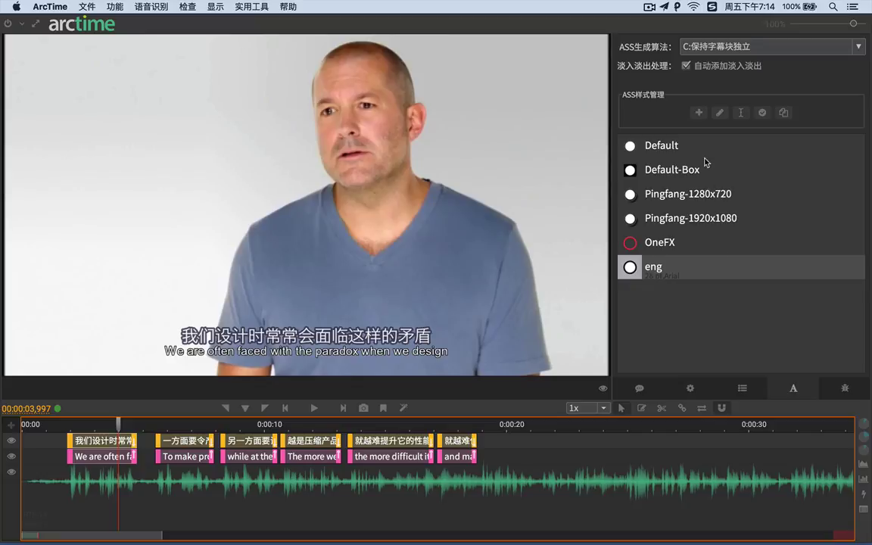
Assign the eng style to the Chinese subtitle group 组1
left_click(636, 145)
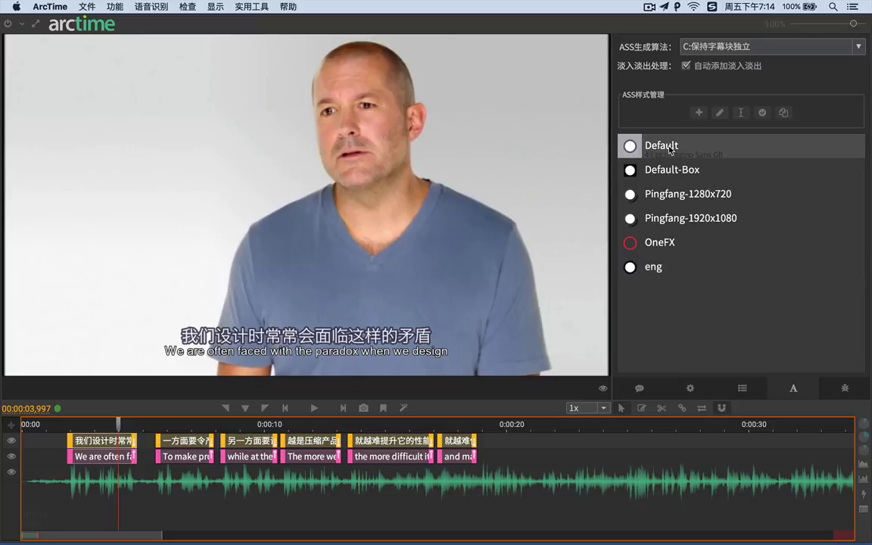
left_click(742, 388)
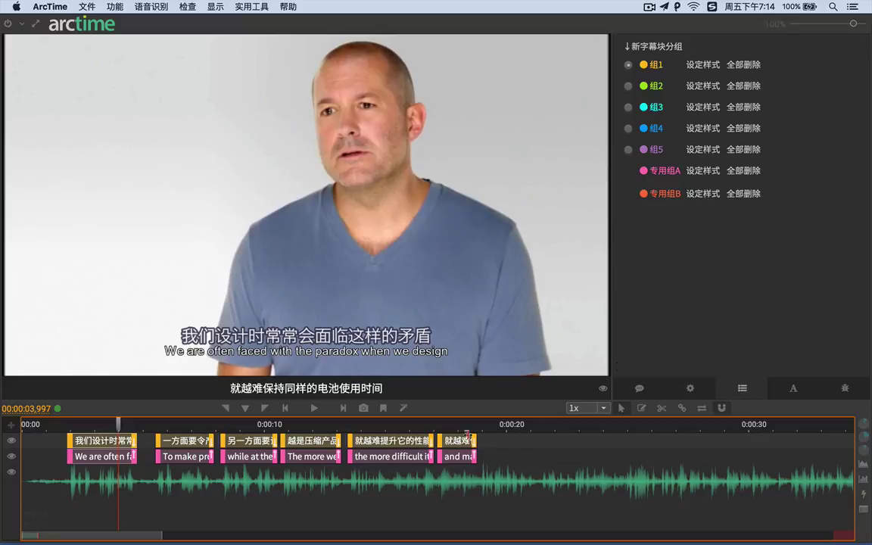
left_click(697, 65)
left_click(450, 273)
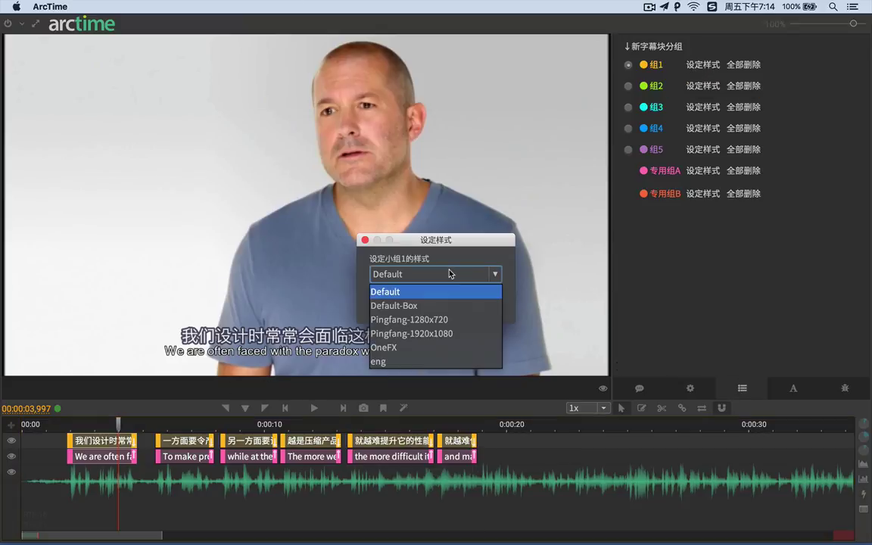
left_click(379, 361)
left_click(477, 302)
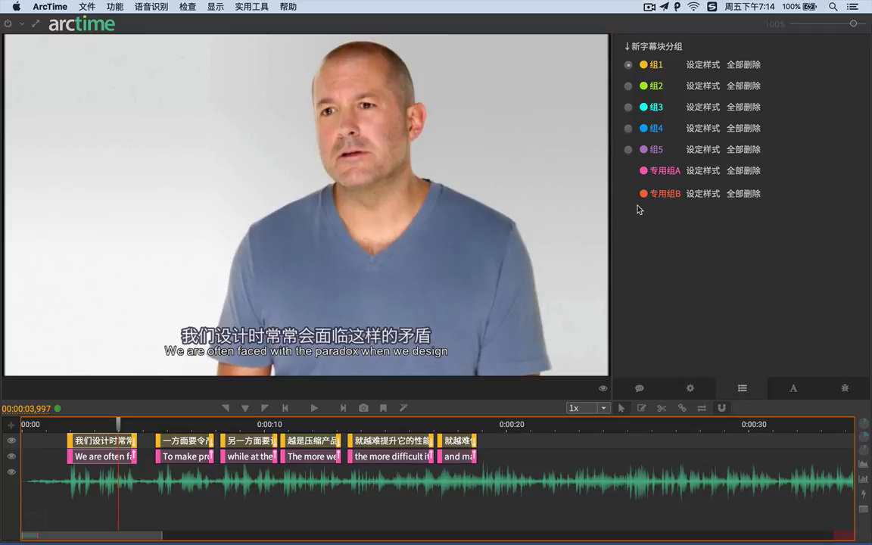
Assign the Default style to the English subtitle group 专用组A, and replay the first subtitle to check both languages' styles
left_click(703, 171)
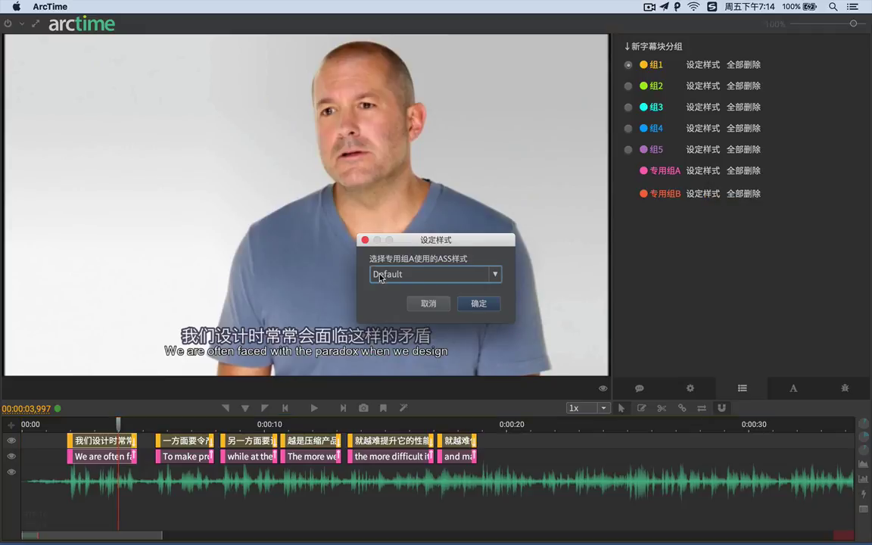
left_click(478, 302)
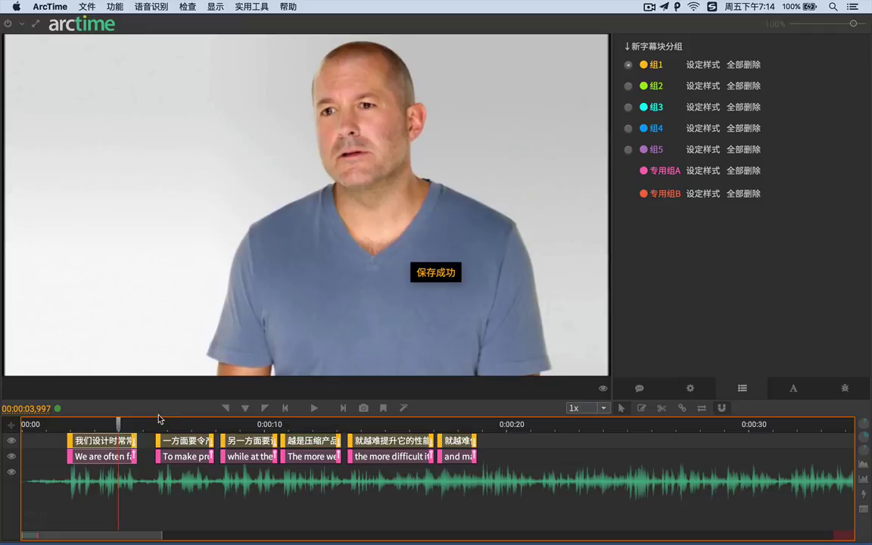
left_click(55, 424)
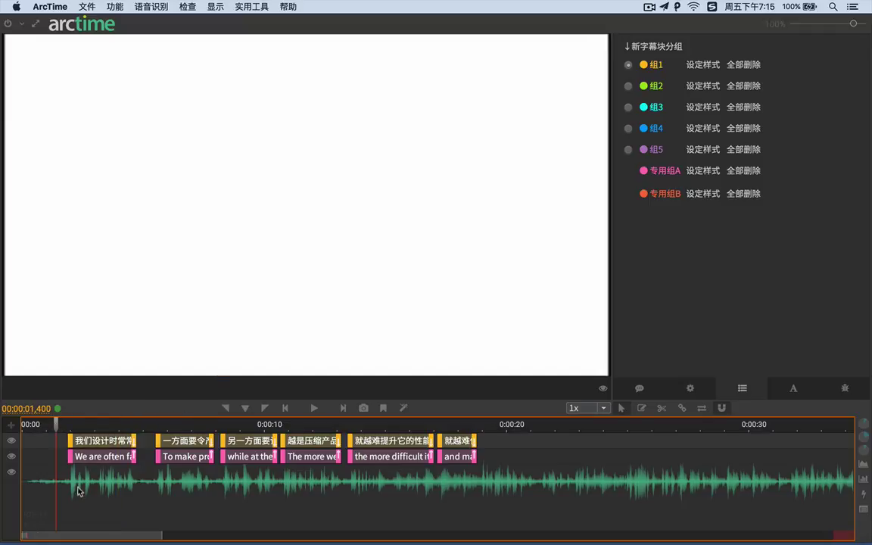
key("space")
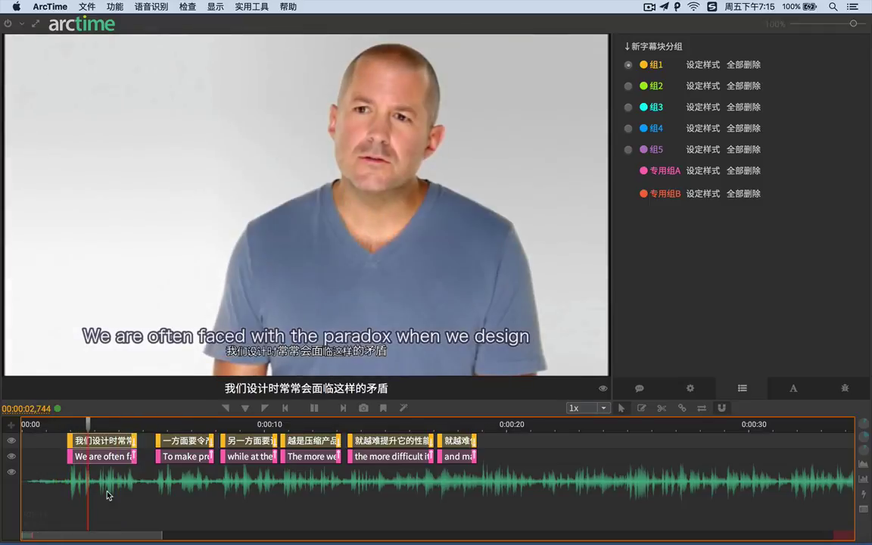
key("space")
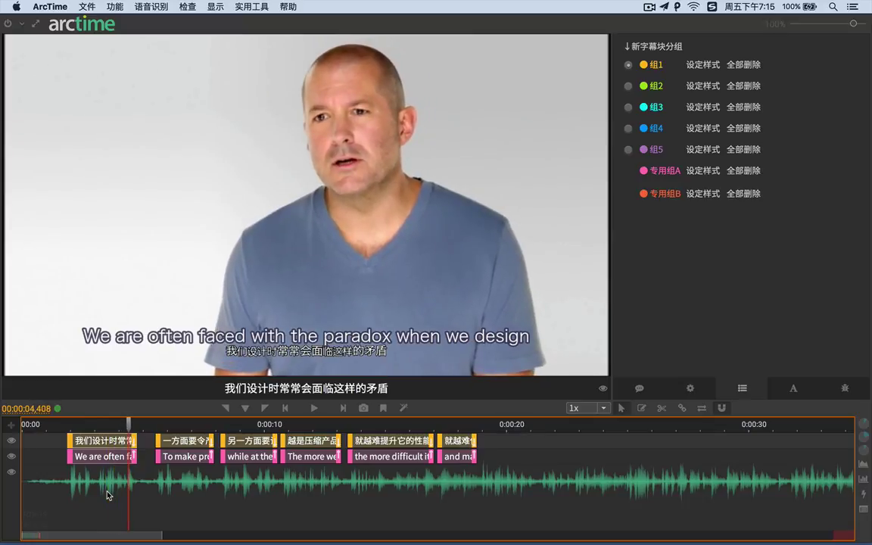
left_click(56, 425)
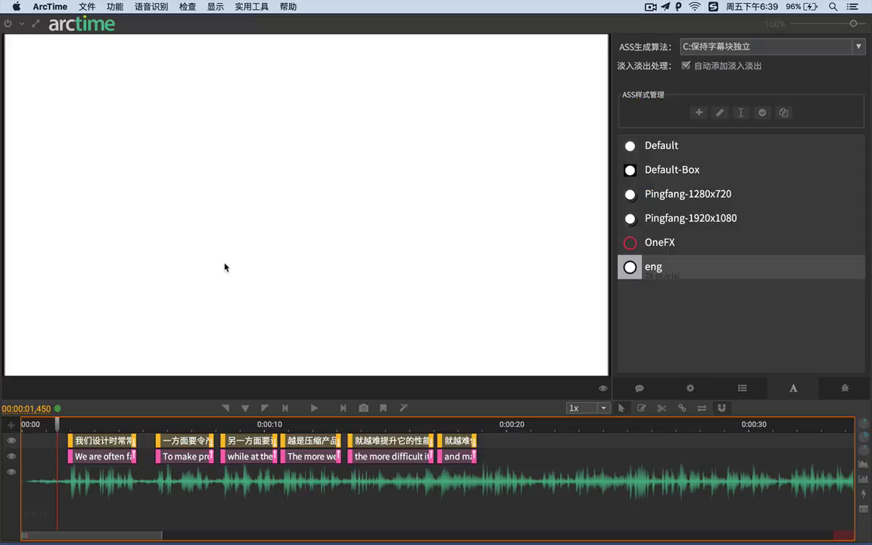
Look over the export options for subtitle files, non-linear editing exchange formats and video transcoding (视频转码输出/压制)
left_click(88, 7)
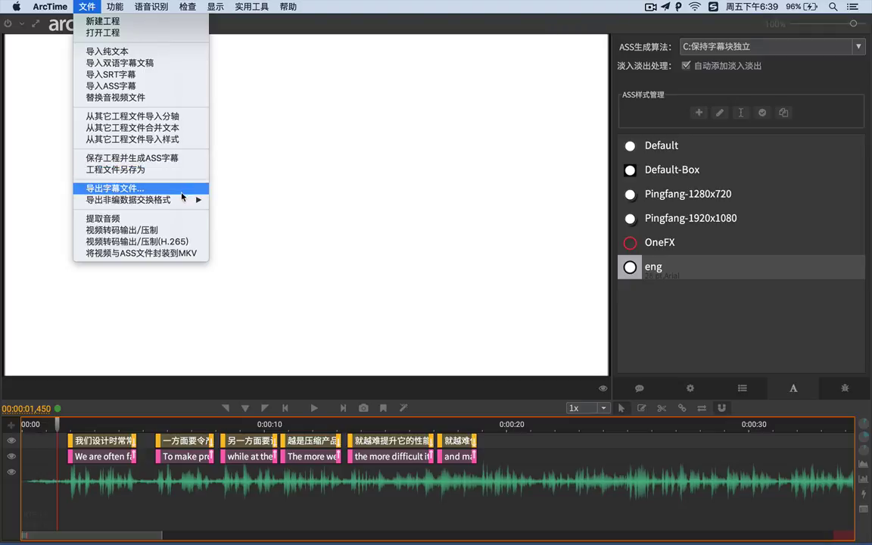
mouse_move(176, 203)
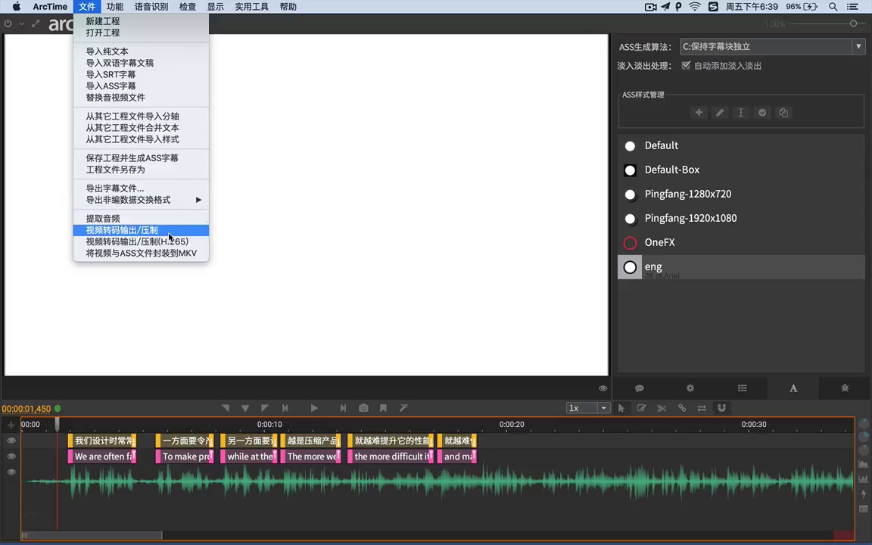
left_click(169, 234)
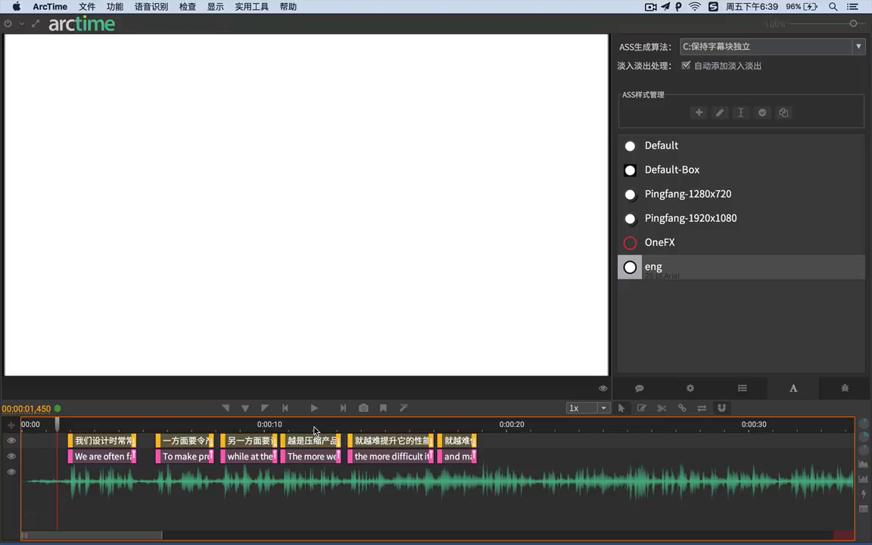